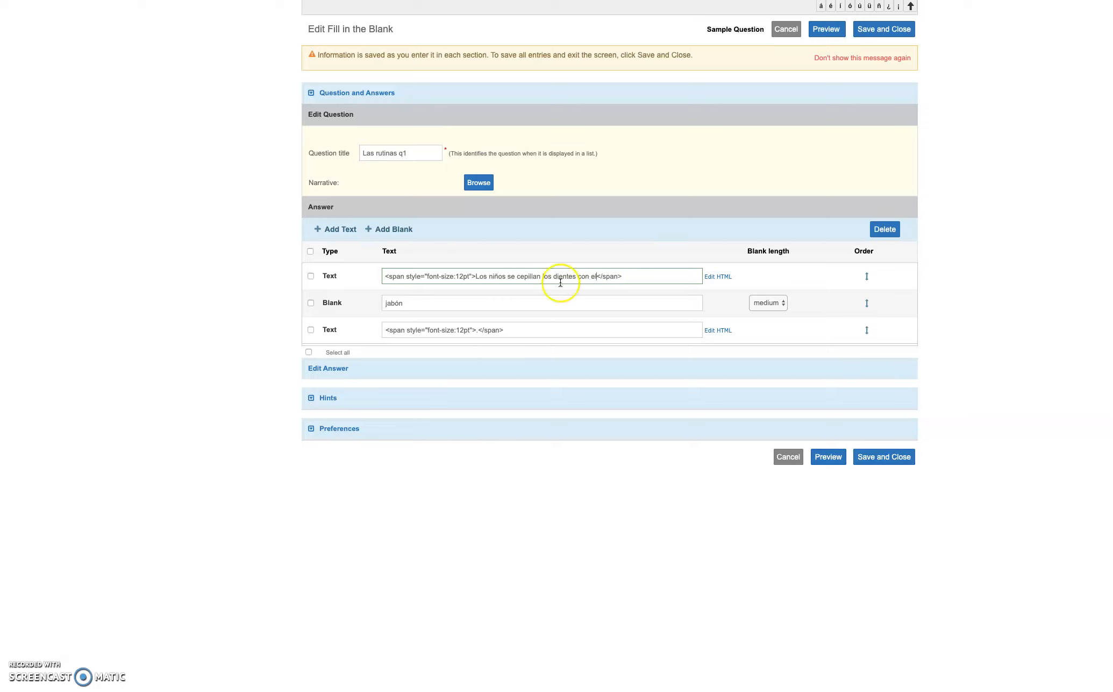
# Change the blank's answer from jabón to cepillo de dientes and preview the question
pyautogui.click(394, 303)
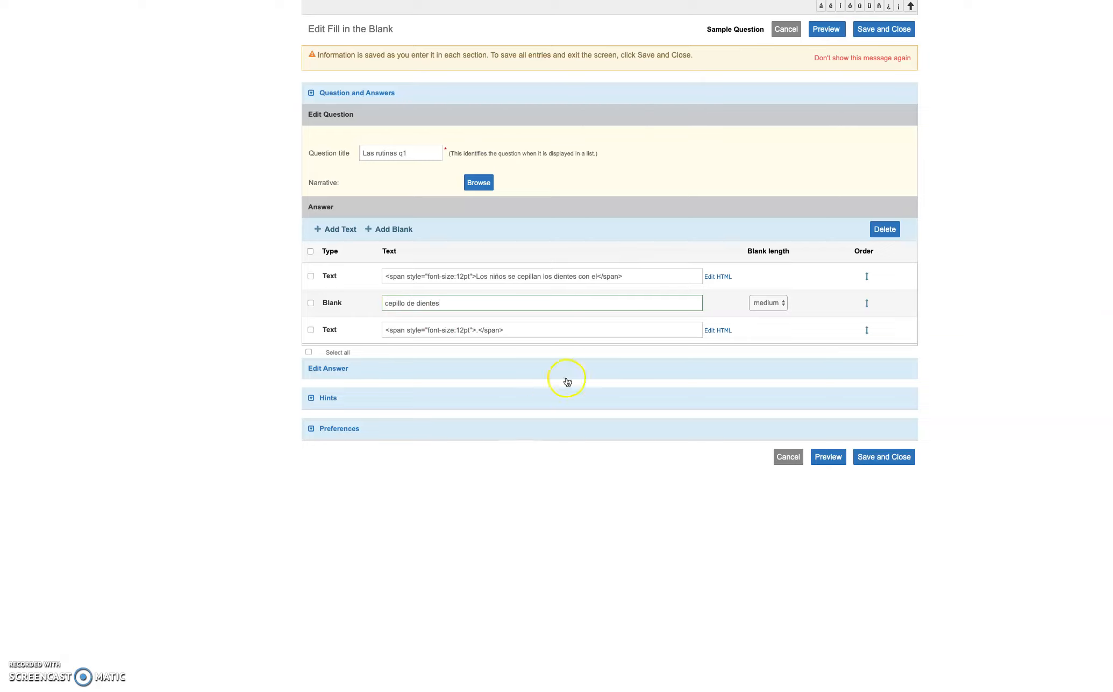
pyautogui.click(829, 457)
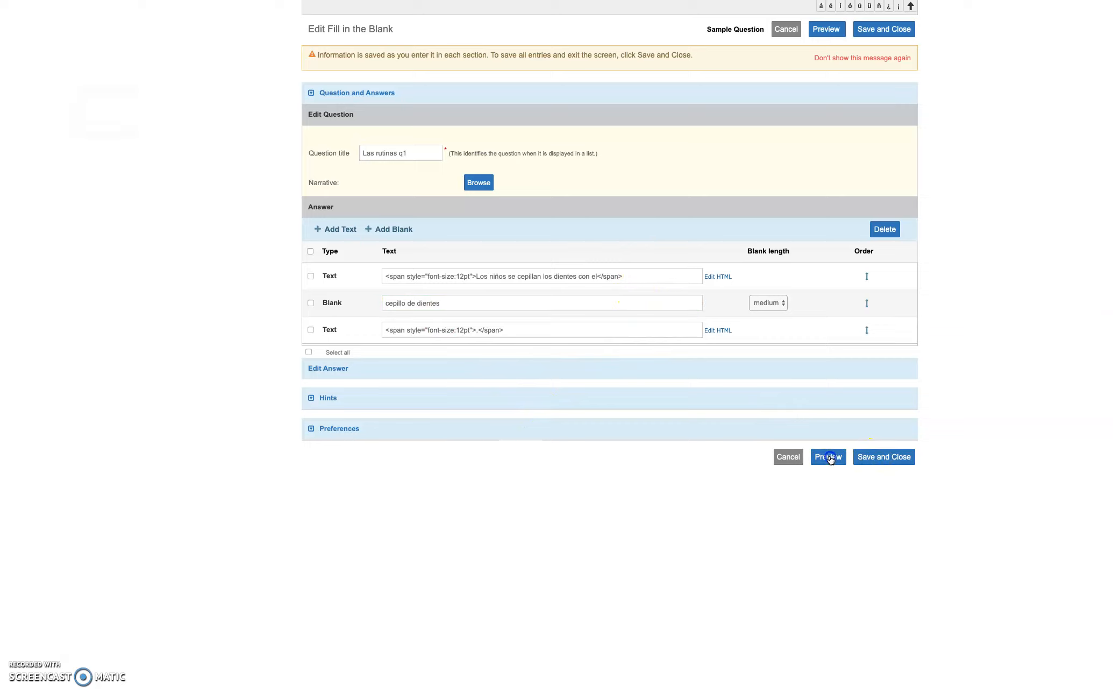
# Dismiss the Las rutinas q1 preview and save the question back to the test
pyautogui.moveTo(64, 1); pyautogui.dragTo(183, 61)
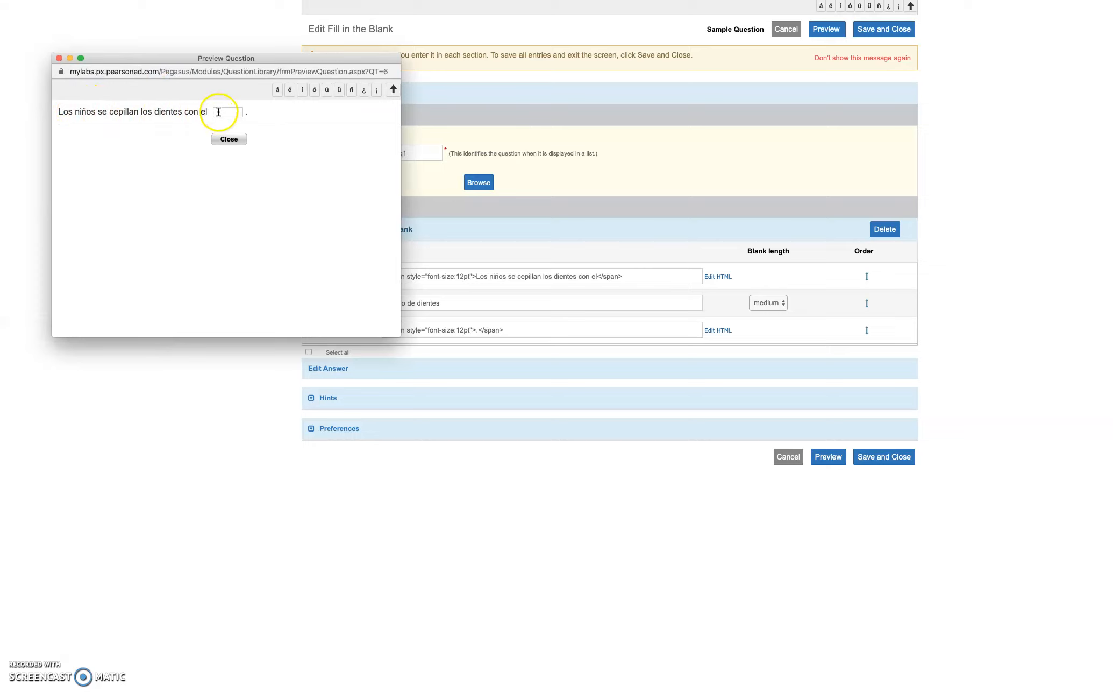
pyautogui.click(59, 58)
pyautogui.click(875, 459)
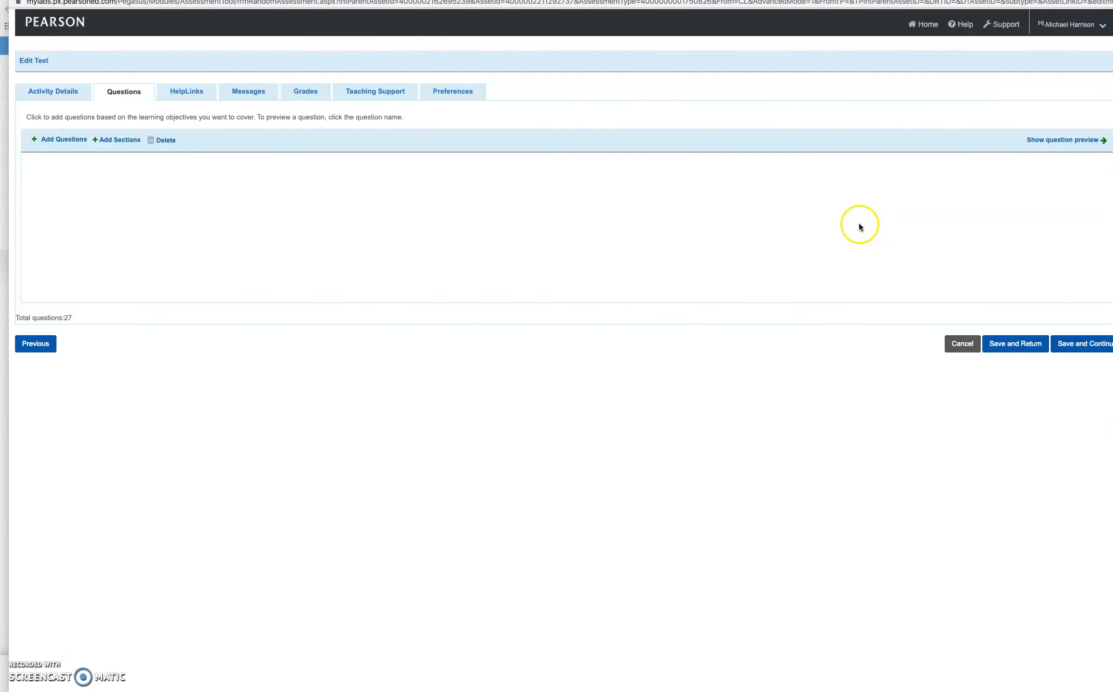
# Open the Options menu for Nuestro apartamento nuevo q1 in Section 6
pyautogui.scroll(-1, 784, 214)
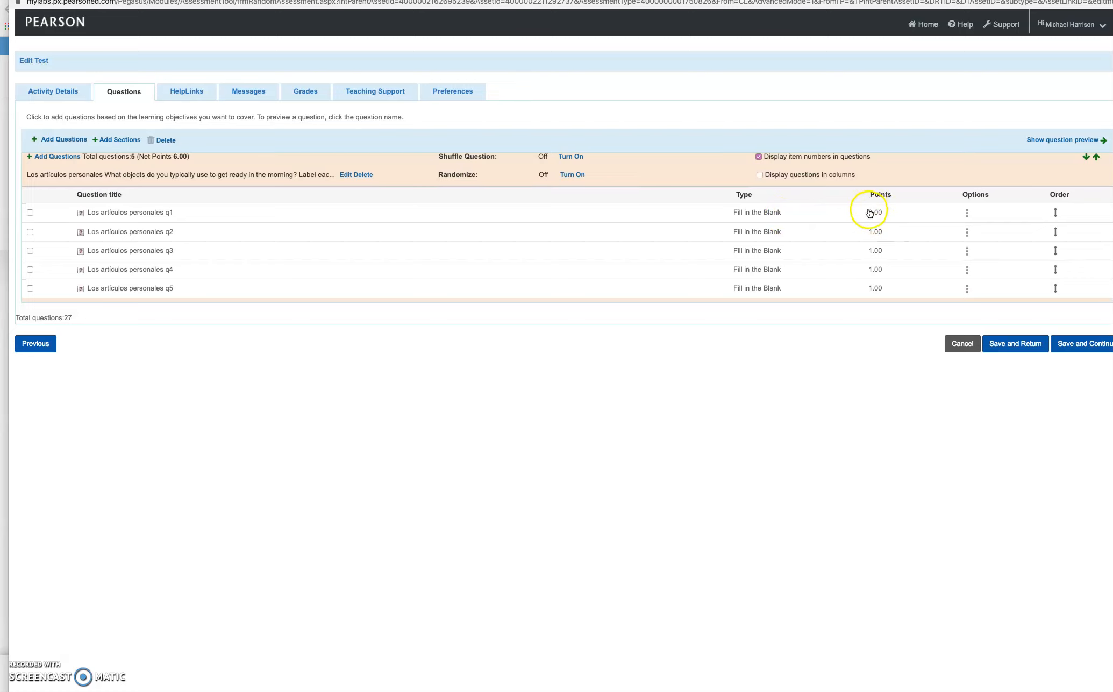
pyautogui.scroll(-5, 854, 230)
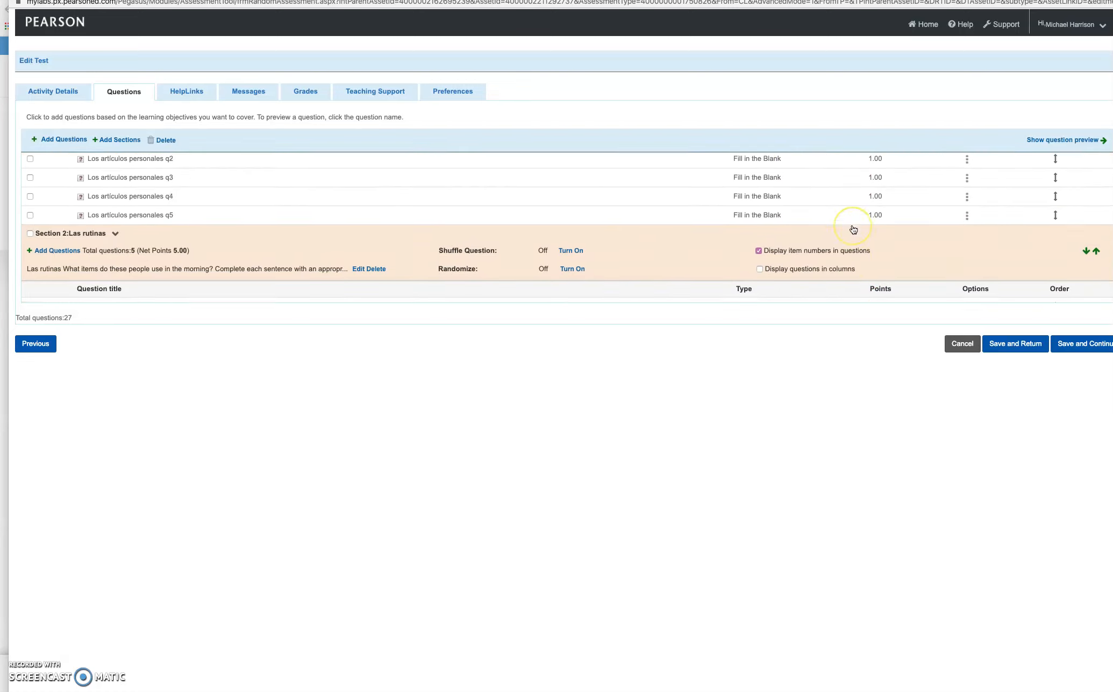
pyautogui.scroll(-3, 853, 230)
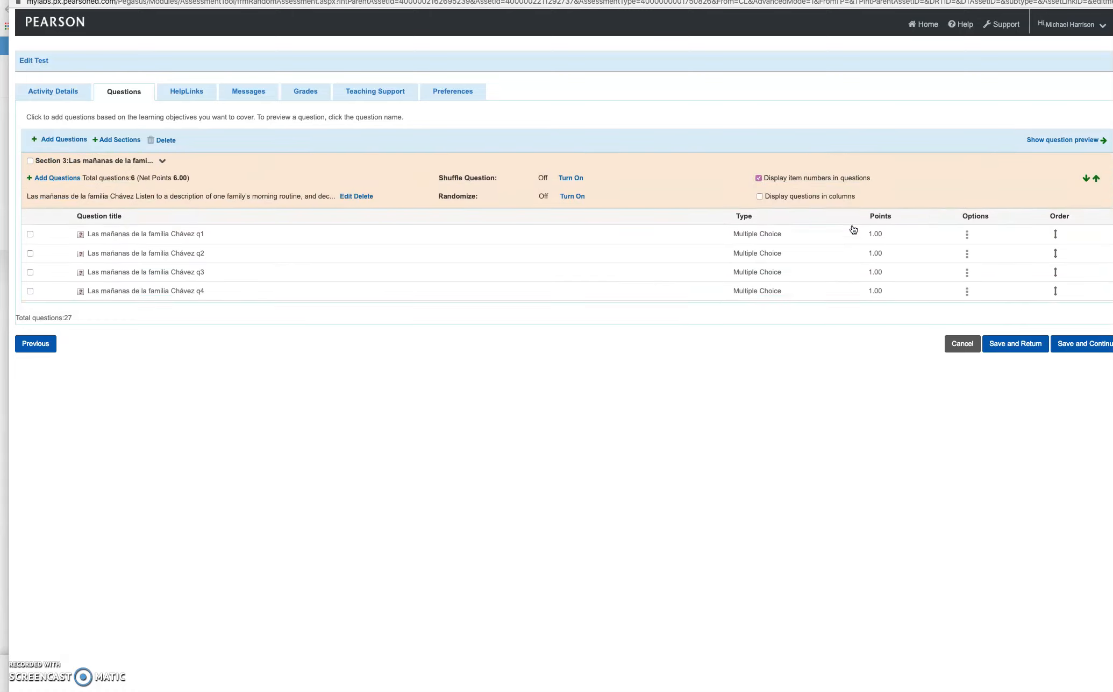
pyautogui.scroll(-12, 854, 230)
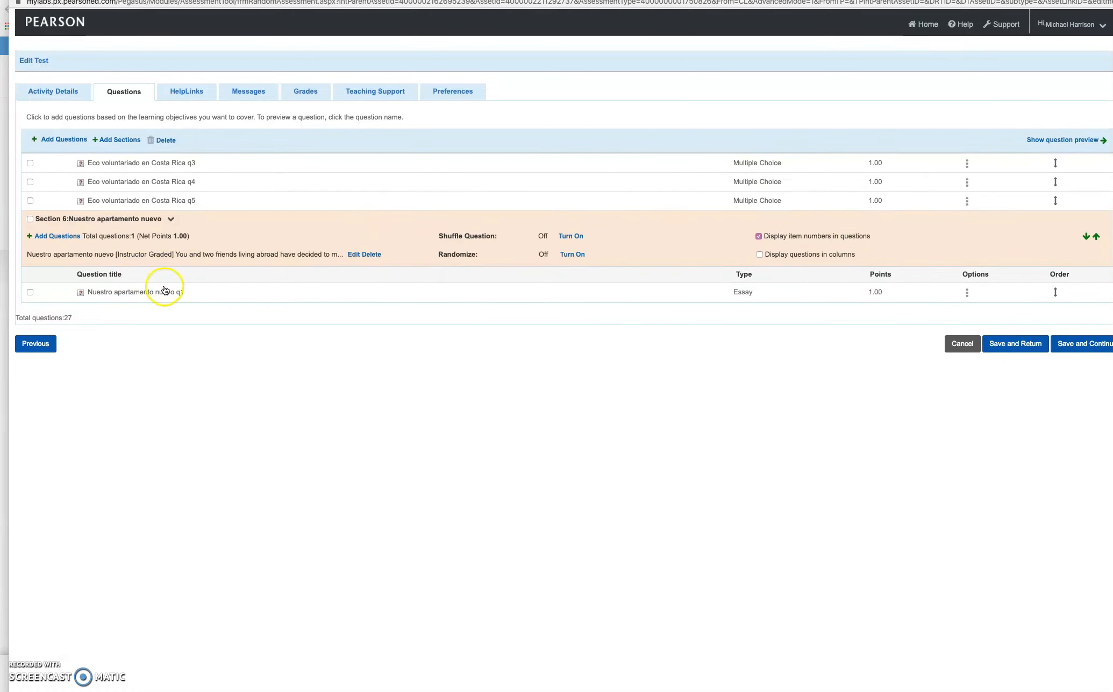
pyautogui.click(968, 293)
pyautogui.click(968, 294)
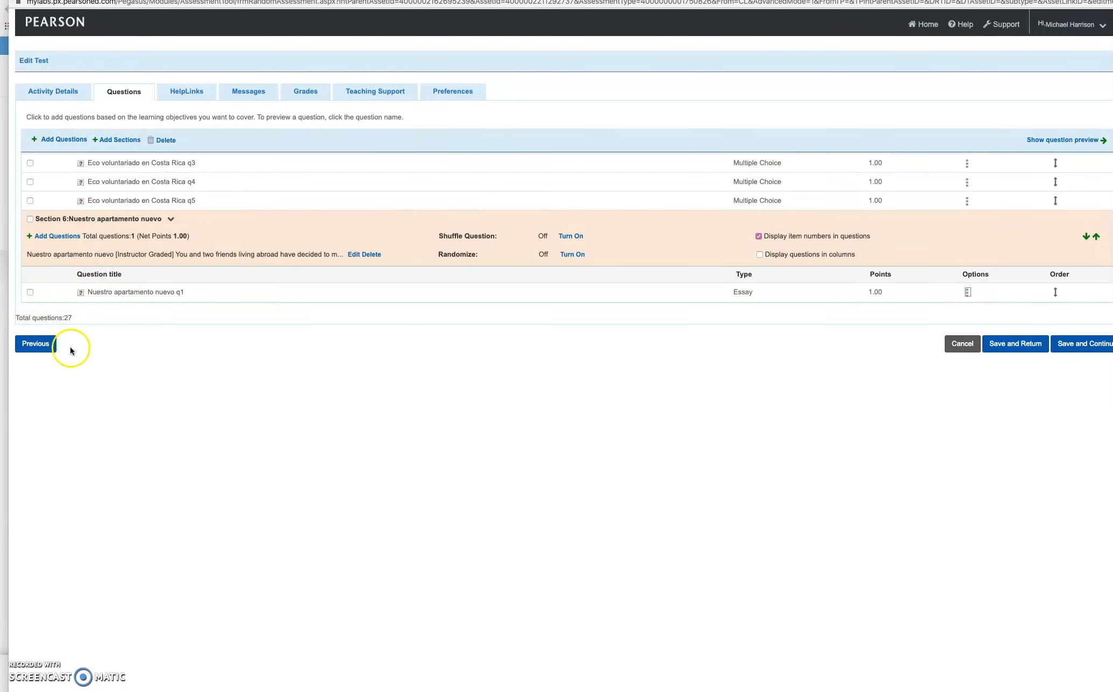
pyautogui.click(968, 292)
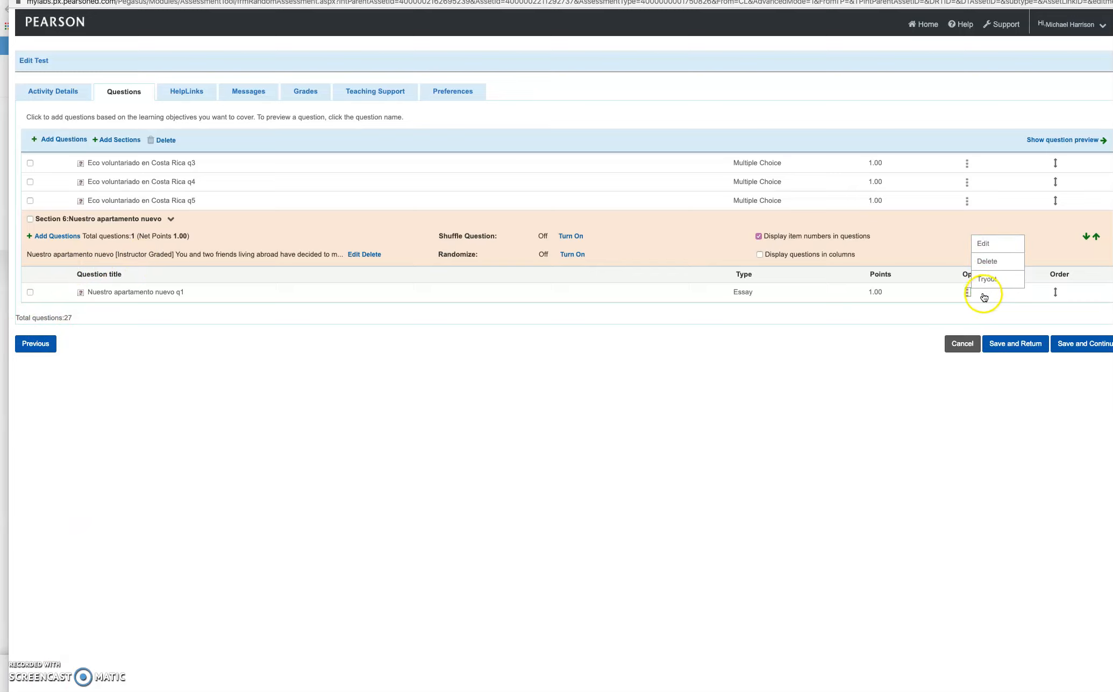
# Edit Nuestro apartamento nuevo q1 to accept text input with maximum score 15, and save
pyautogui.click(983, 245)
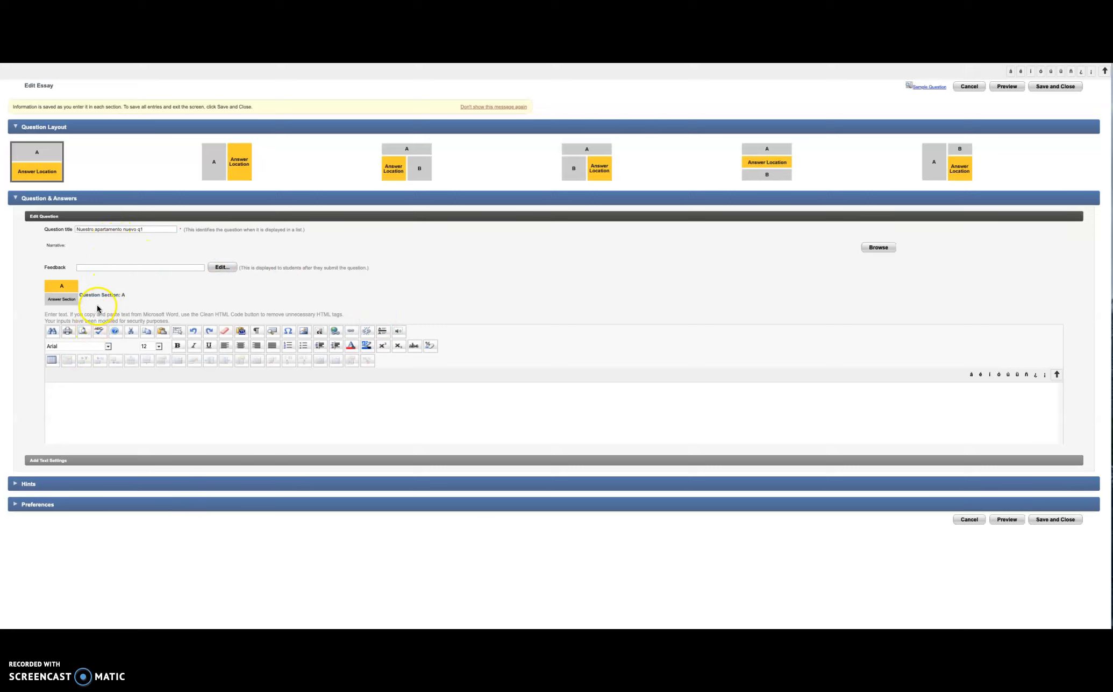
pyautogui.click(50, 464)
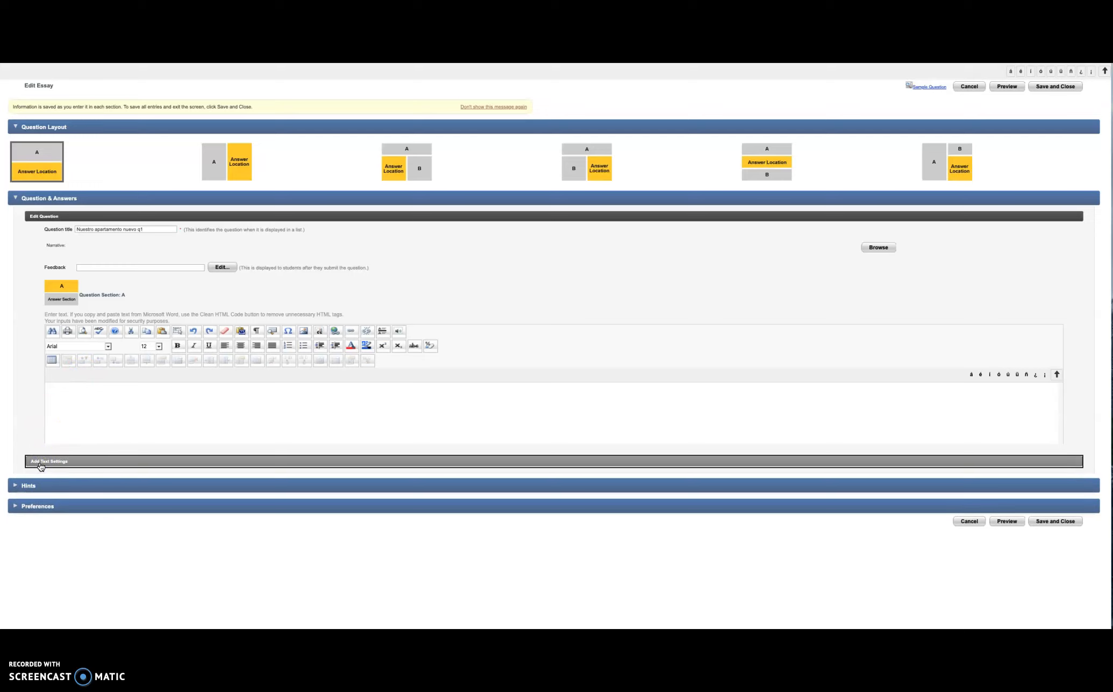
pyautogui.click(40, 465)
pyautogui.click(61, 419)
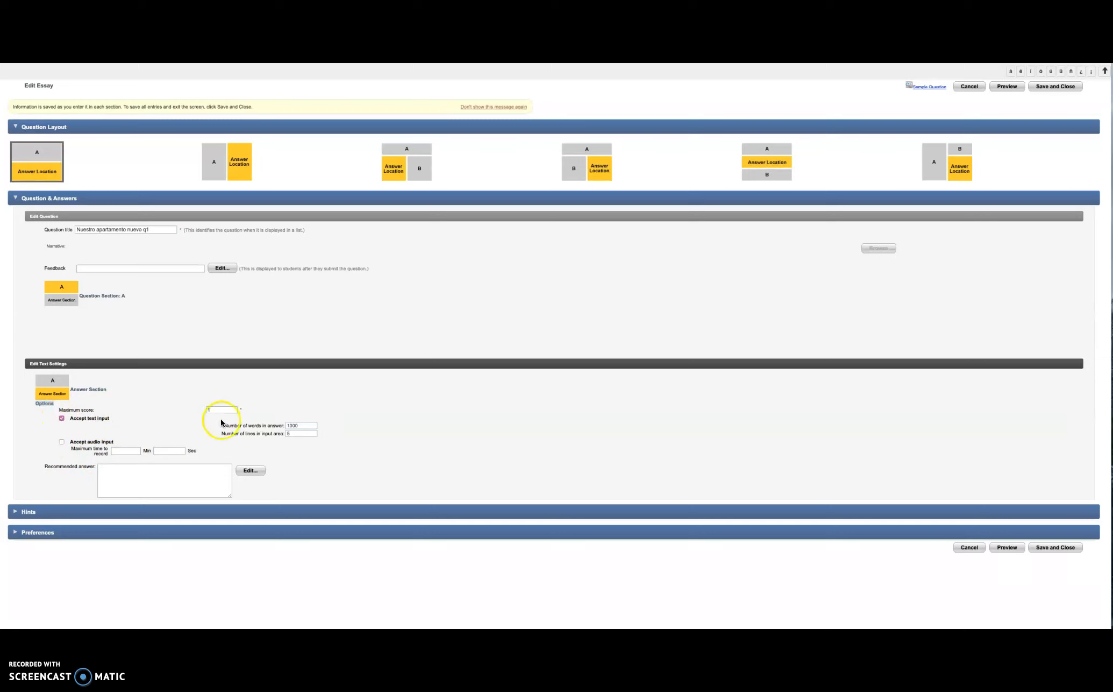
pyautogui.click(215, 410)
pyautogui.write('15')
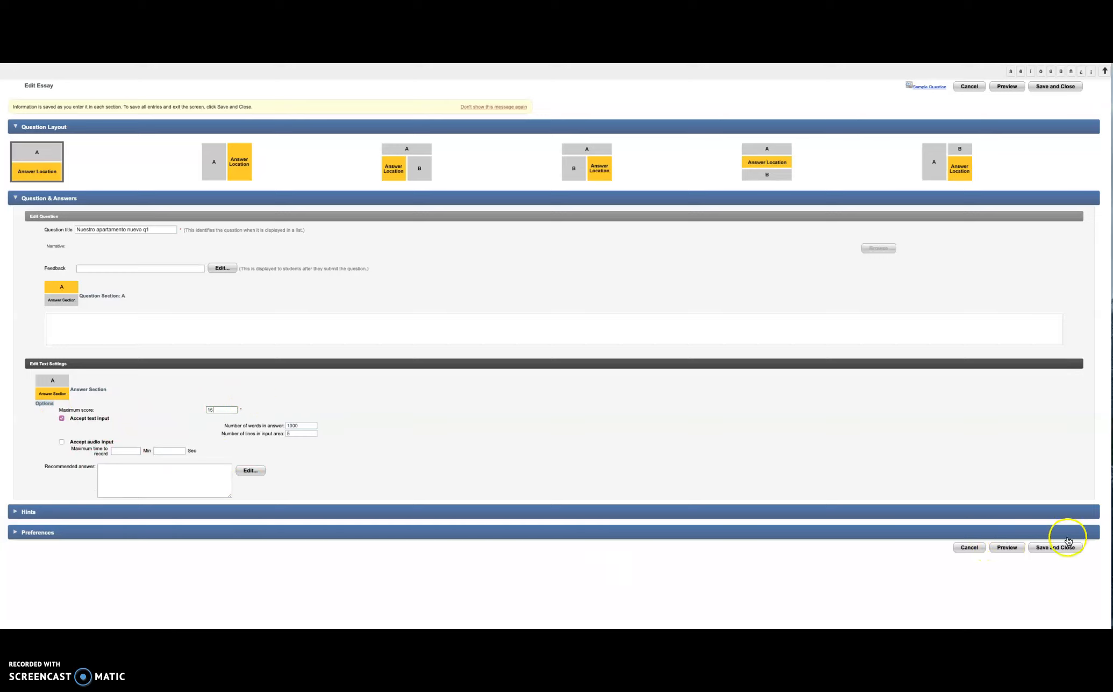
pyautogui.click(1055, 549)
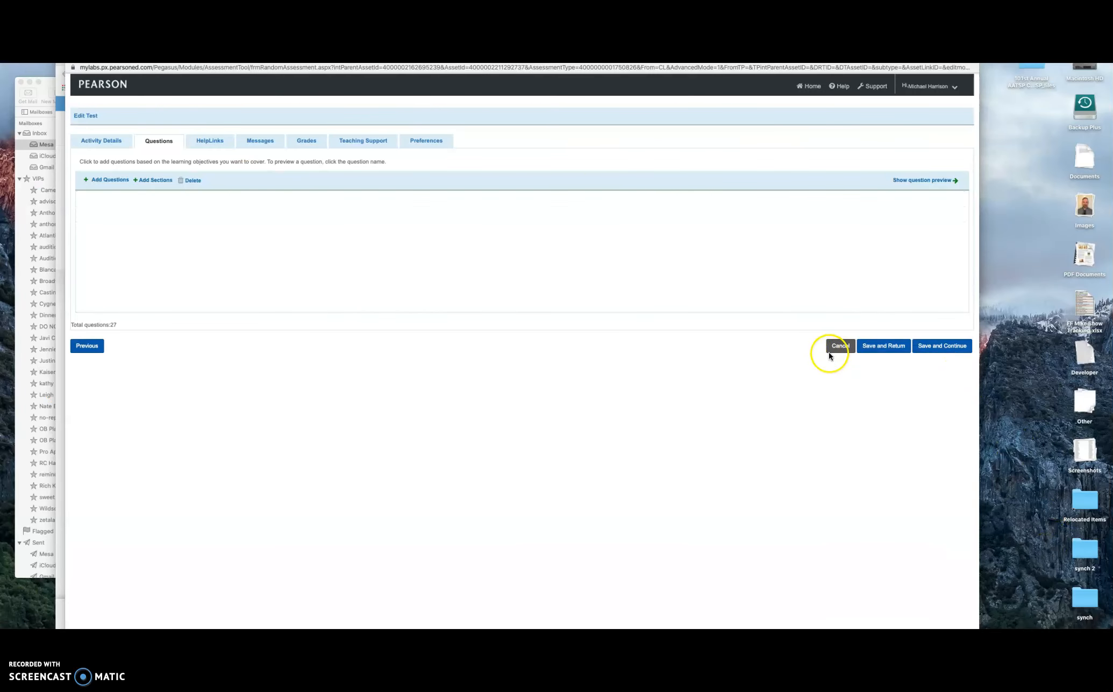
# Review the question points, including the essay's 15, and save to continue to HelpLinks
pyautogui.scroll(-10, 793, 263)
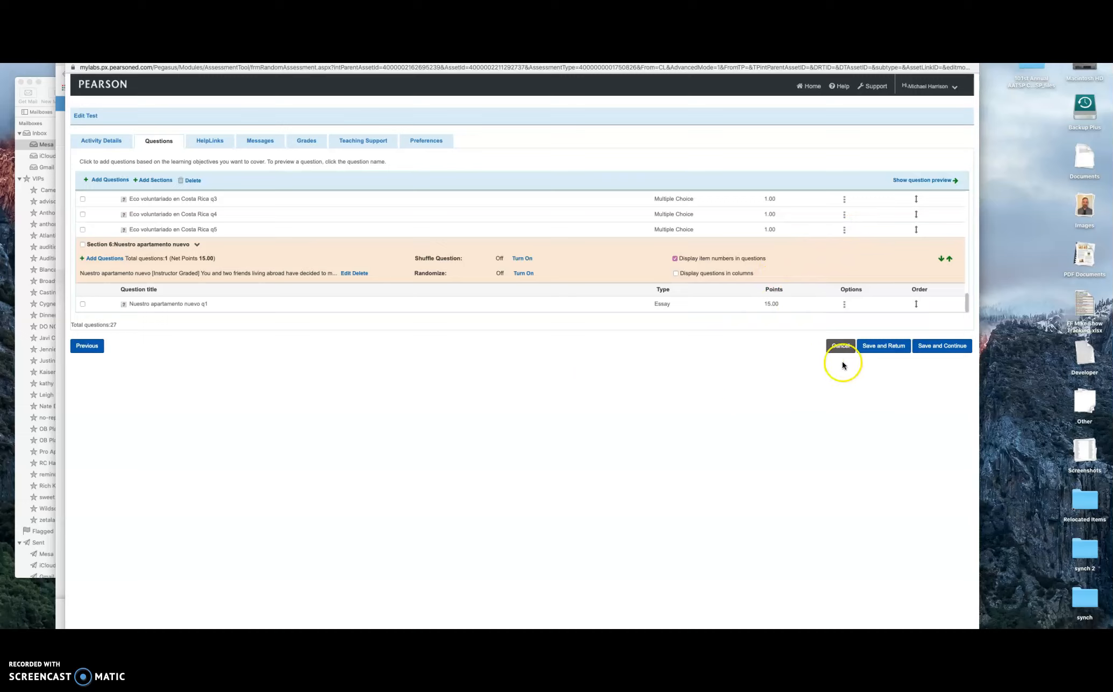
pyautogui.scroll(1, 682, 286)
pyautogui.scroll(-1, 682, 287)
pyautogui.scroll(2, 758, 306)
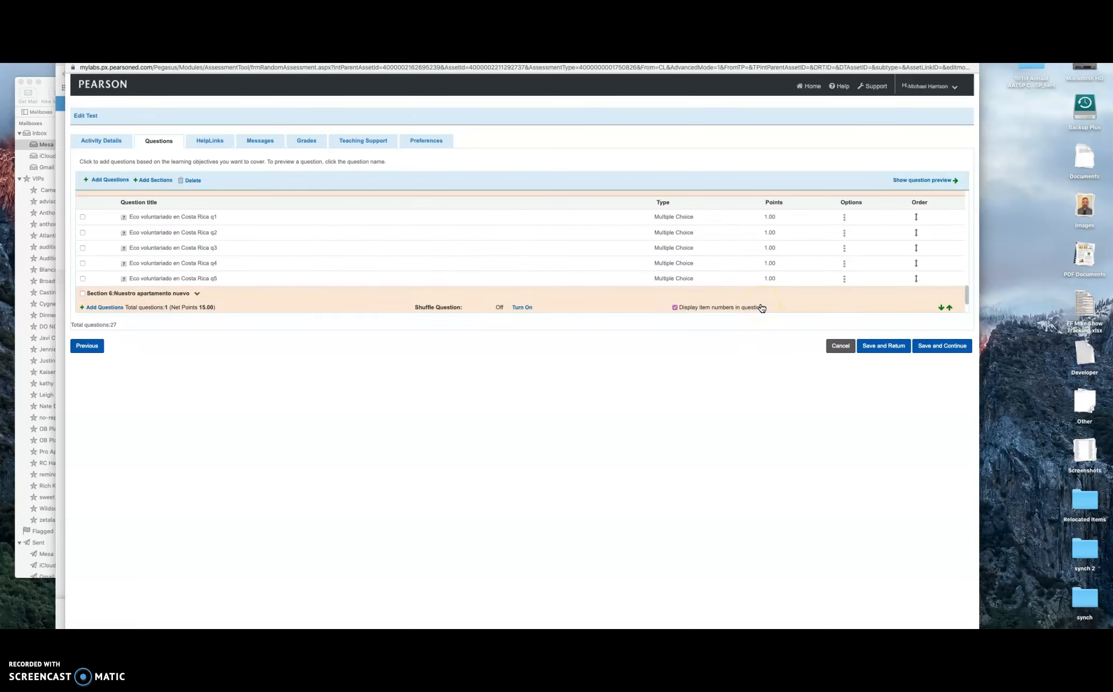
pyautogui.scroll(10, 737, 296)
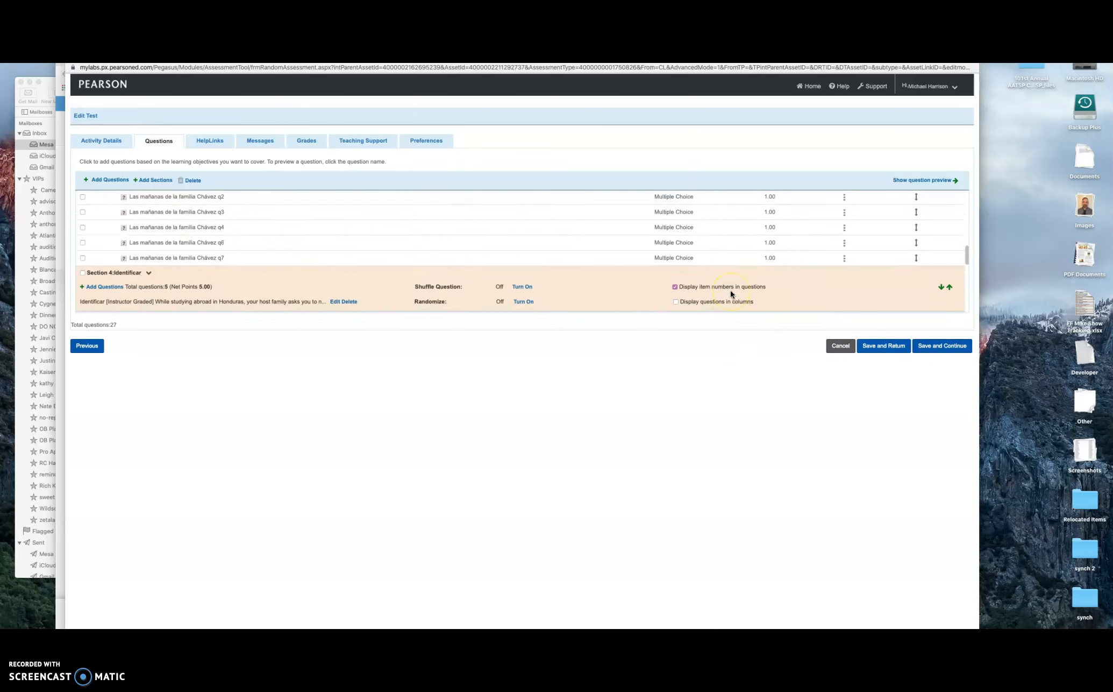
pyautogui.scroll(-10, 730, 294)
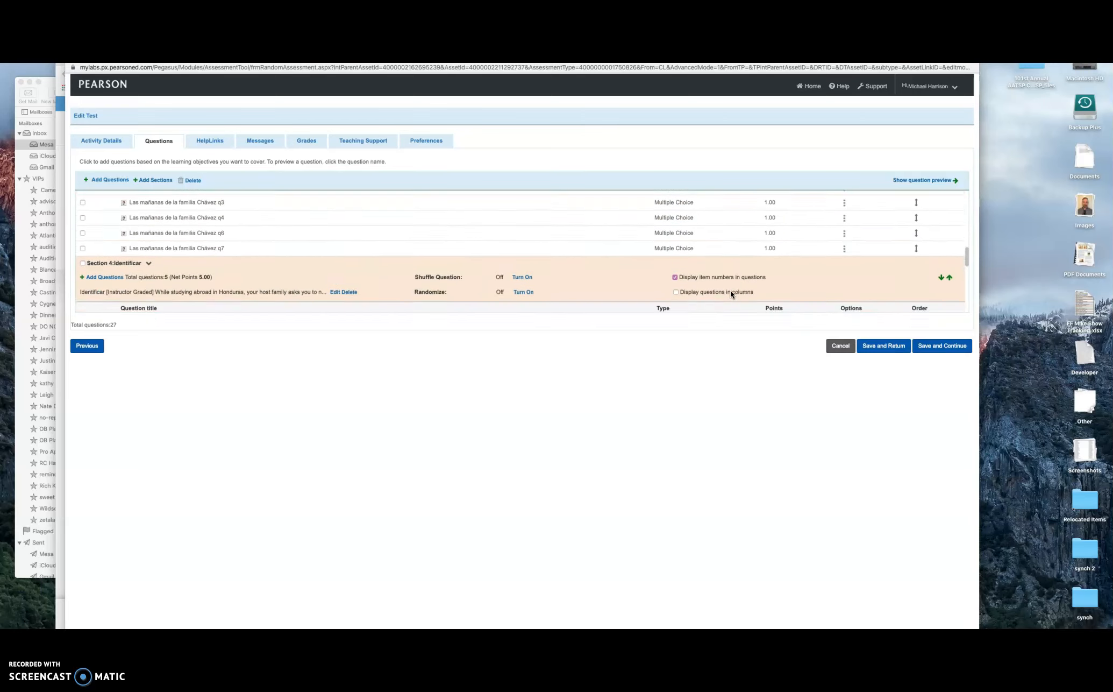
pyautogui.scroll(15, 730, 293)
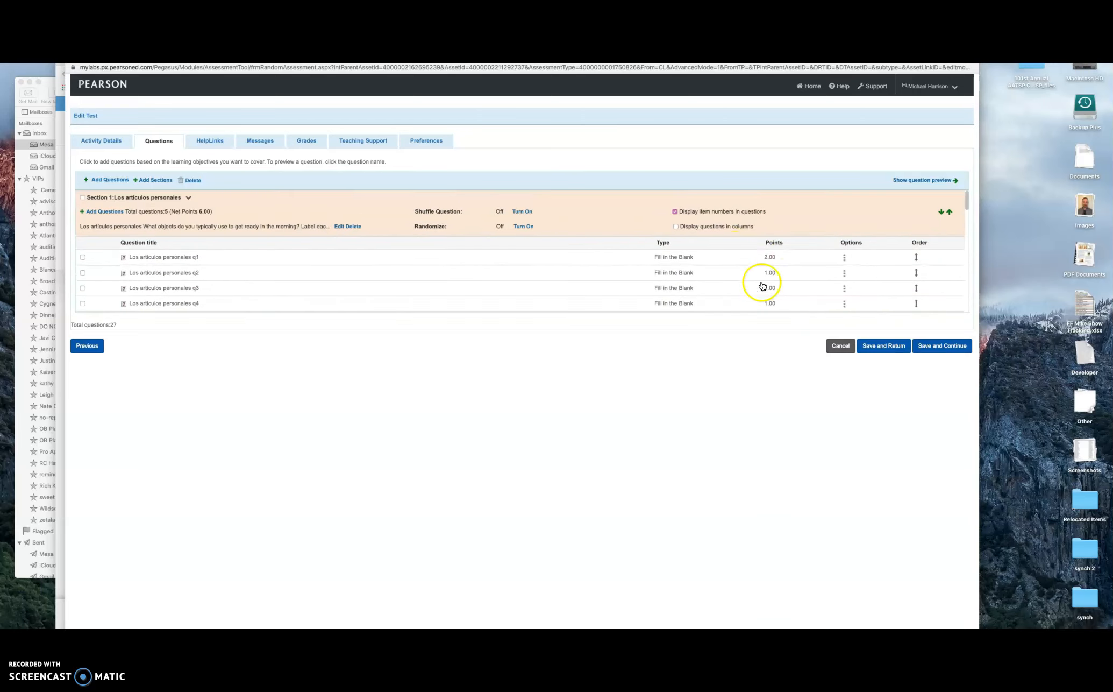
pyautogui.scroll(-5, 715, 267)
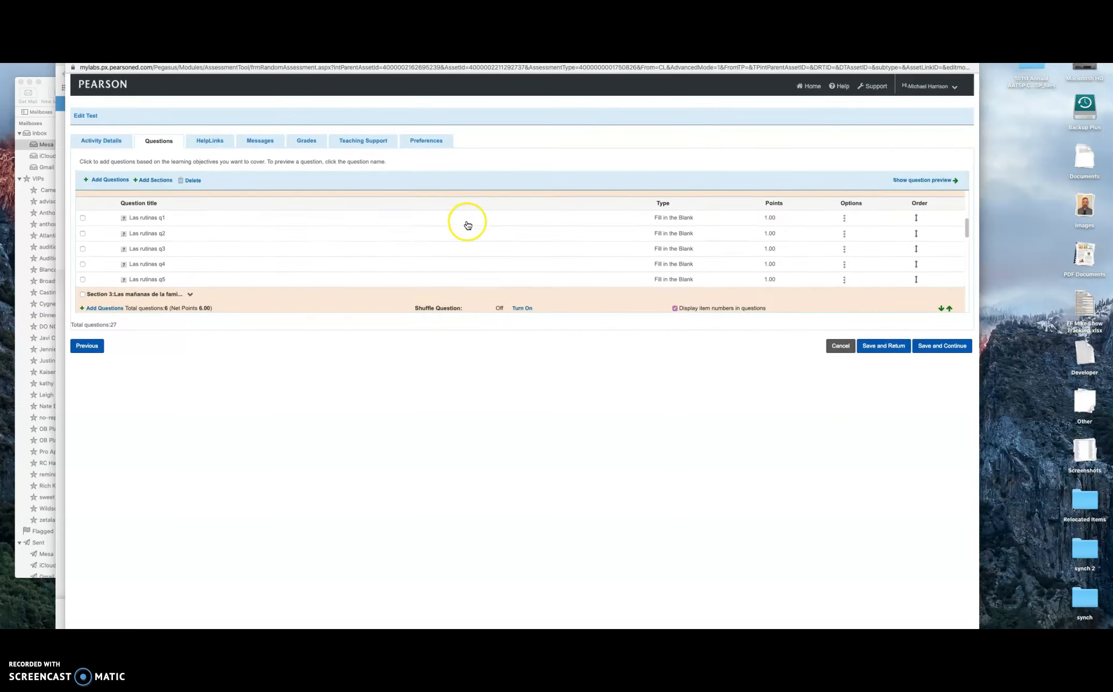
pyautogui.scroll(-5, 466, 224)
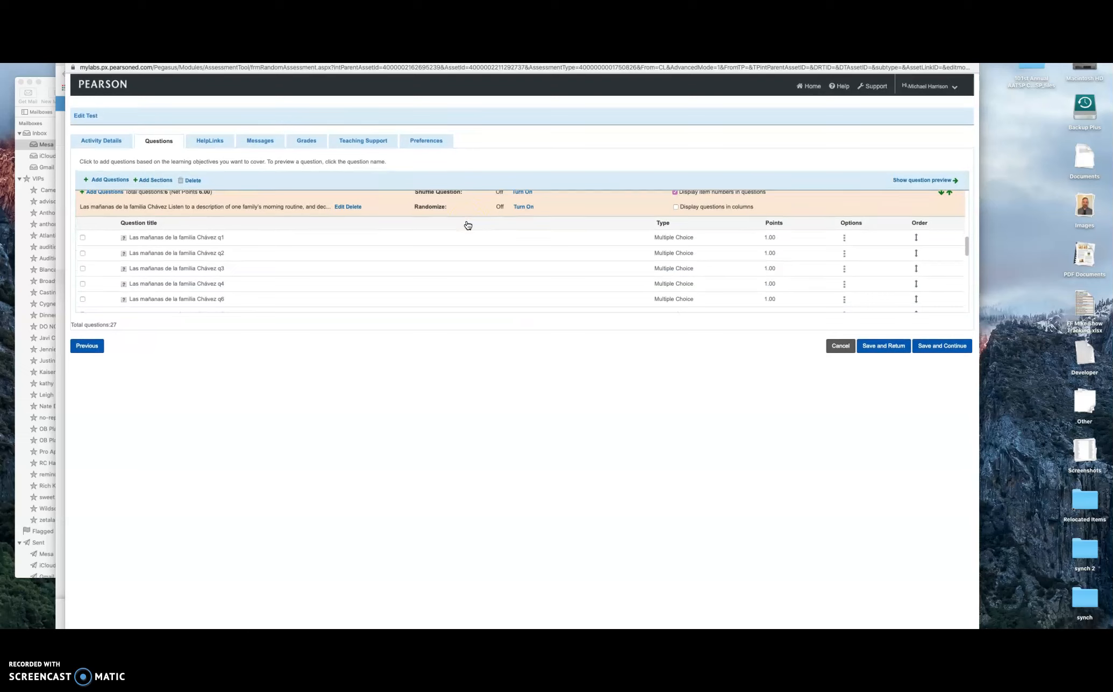
pyautogui.scroll(-5, 473, 244)
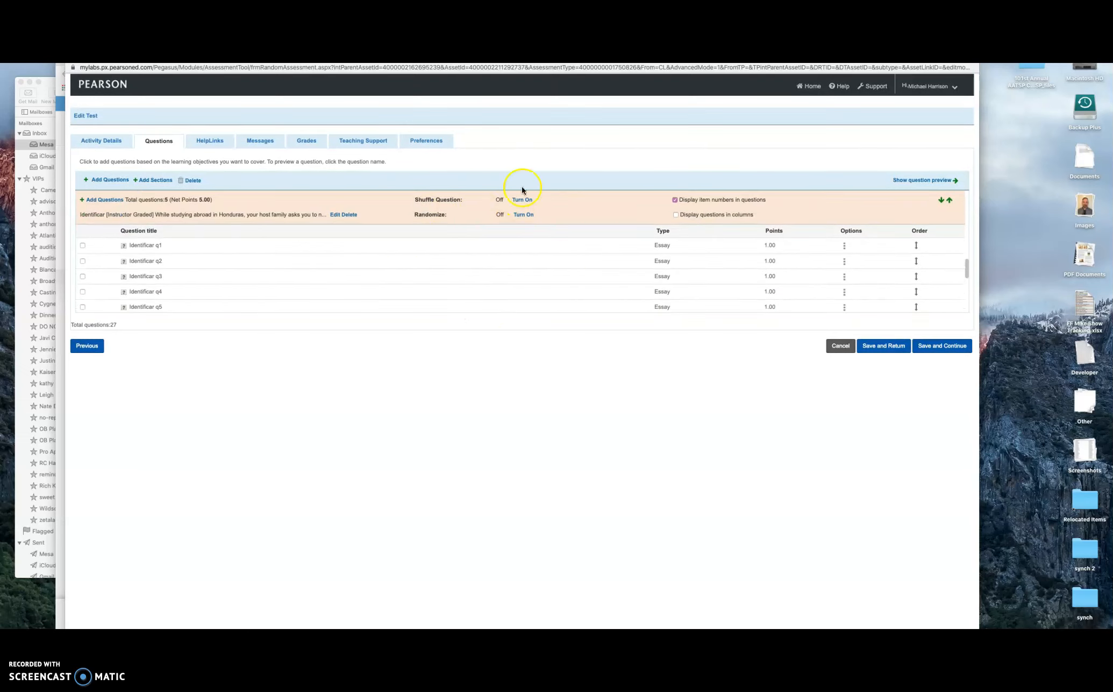
pyautogui.click(943, 351)
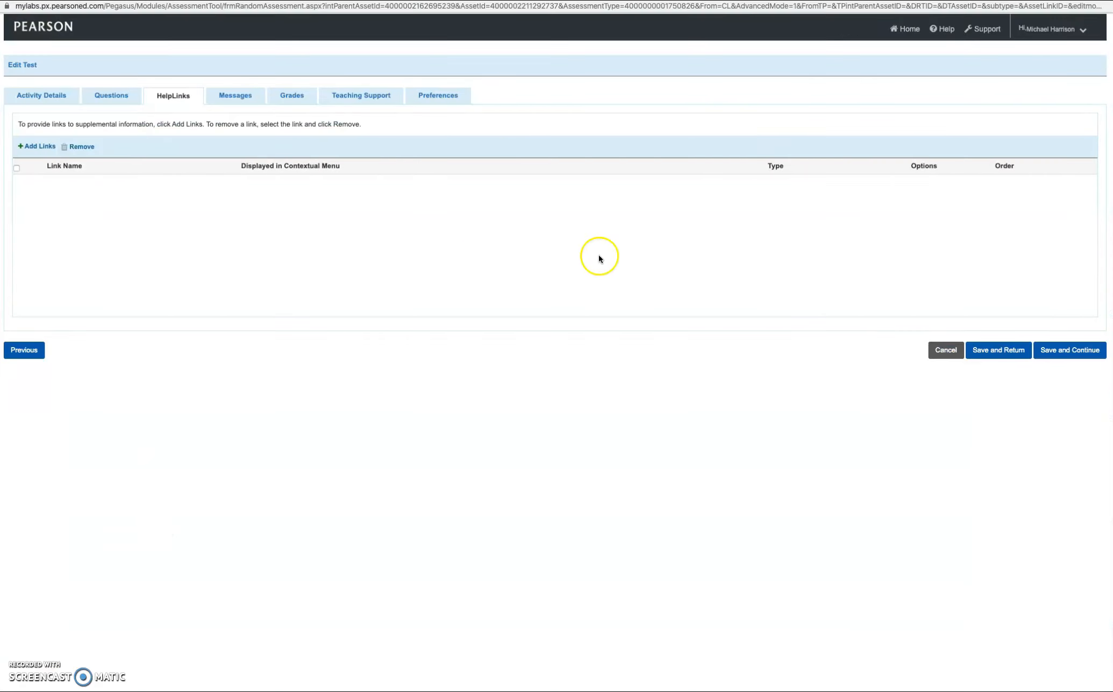
# Step through the Messages, Grades and Teaching Support tabs to the Preferences page
pyautogui.click(243, 100)
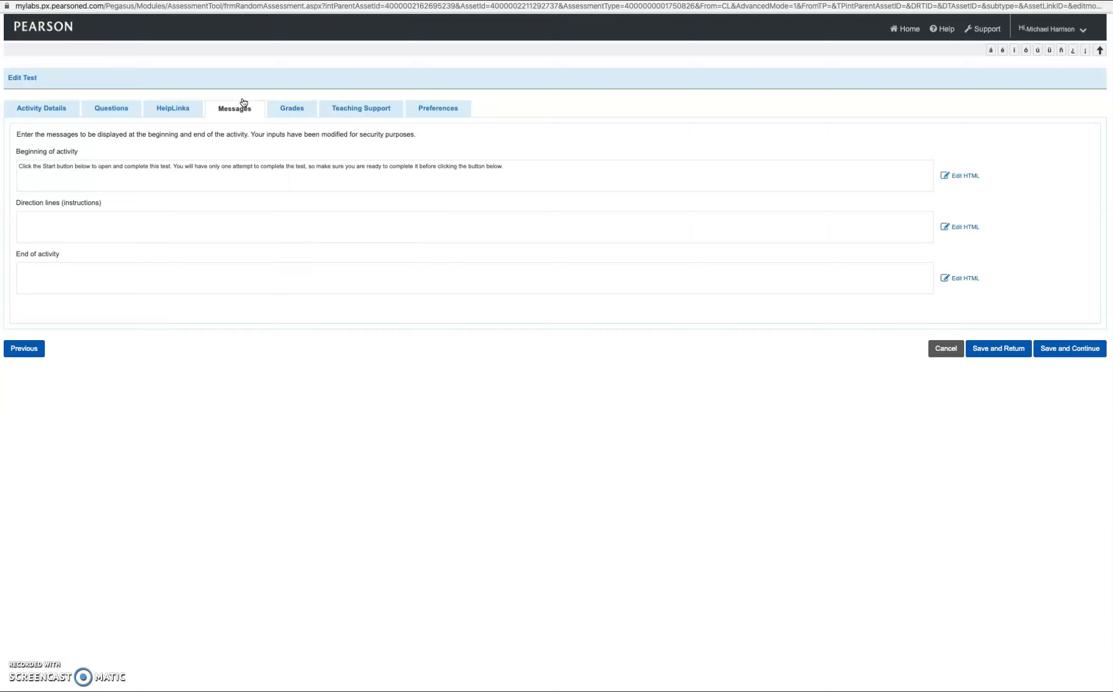
pyautogui.click(291, 111)
pyautogui.click(352, 99)
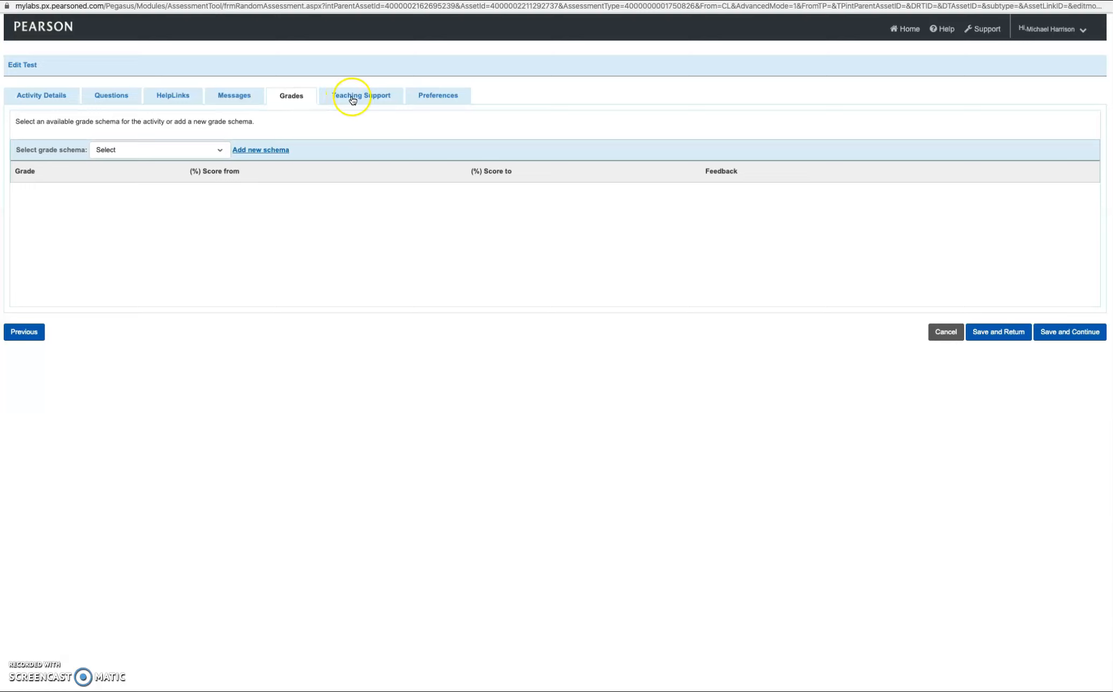
pyautogui.click(352, 99)
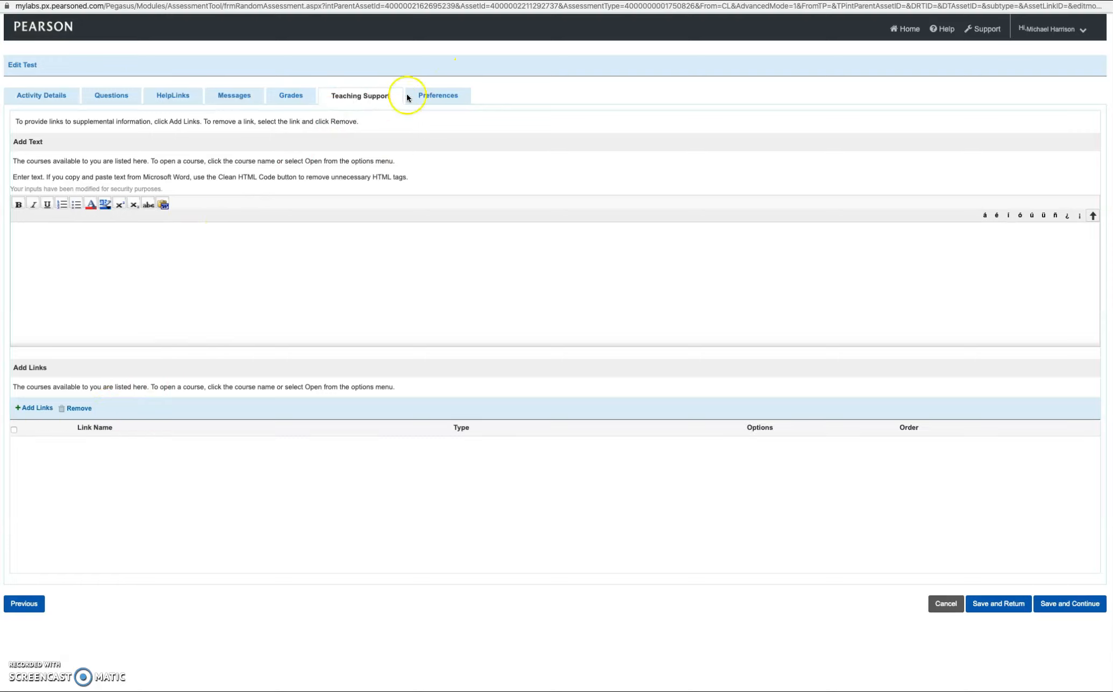
pyautogui.click(439, 97)
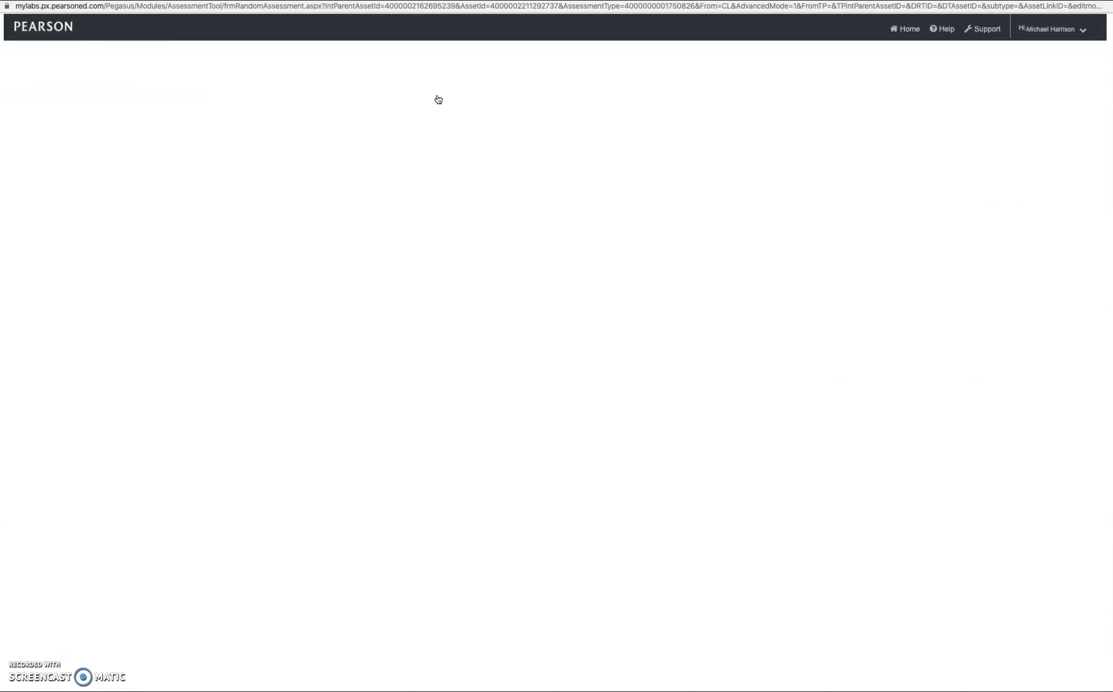
pyautogui.scroll(-10, 326, 178)
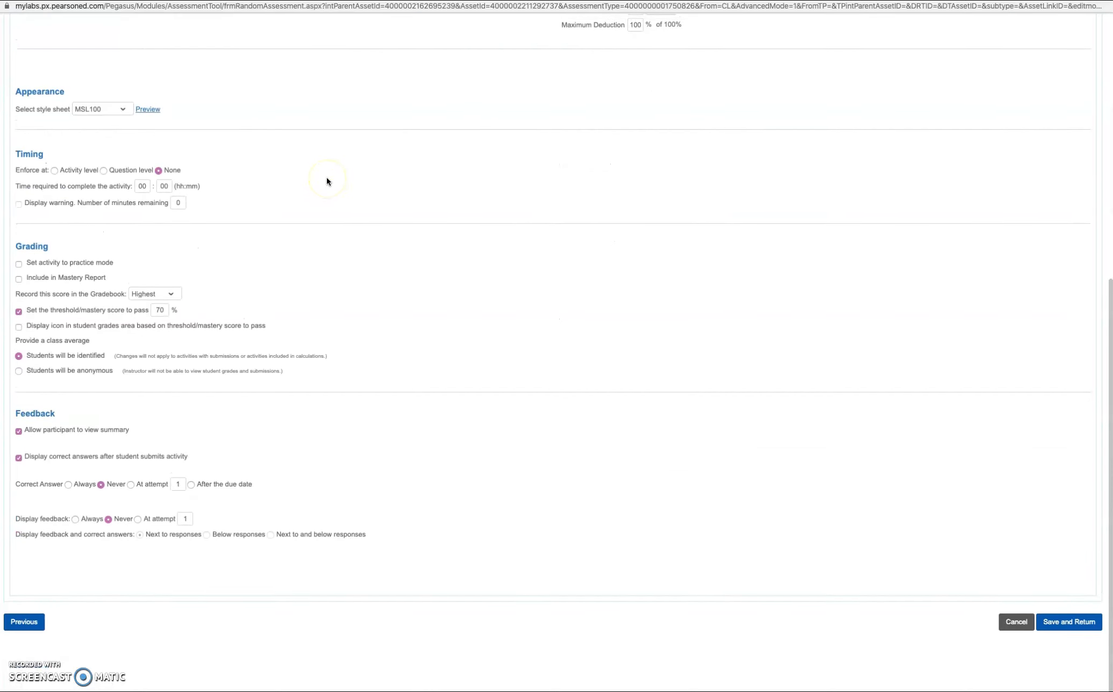
pyautogui.scroll(10, 326, 177)
pyautogui.scroll(-6, 327, 181)
pyautogui.scroll(6, 327, 181)
pyautogui.click(100, 184)
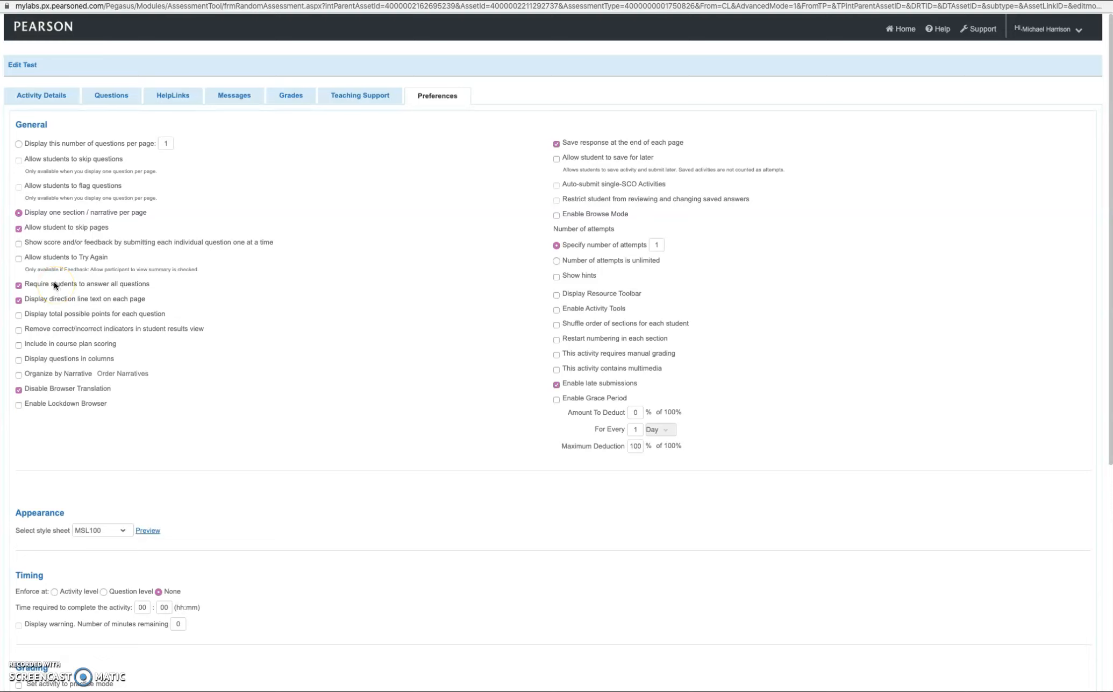
# Turn off 'Require students to answer all questions' and turn on 'Display total possible points'
pyautogui.click(19, 287)
pyautogui.scroll(-2, 29, 299)
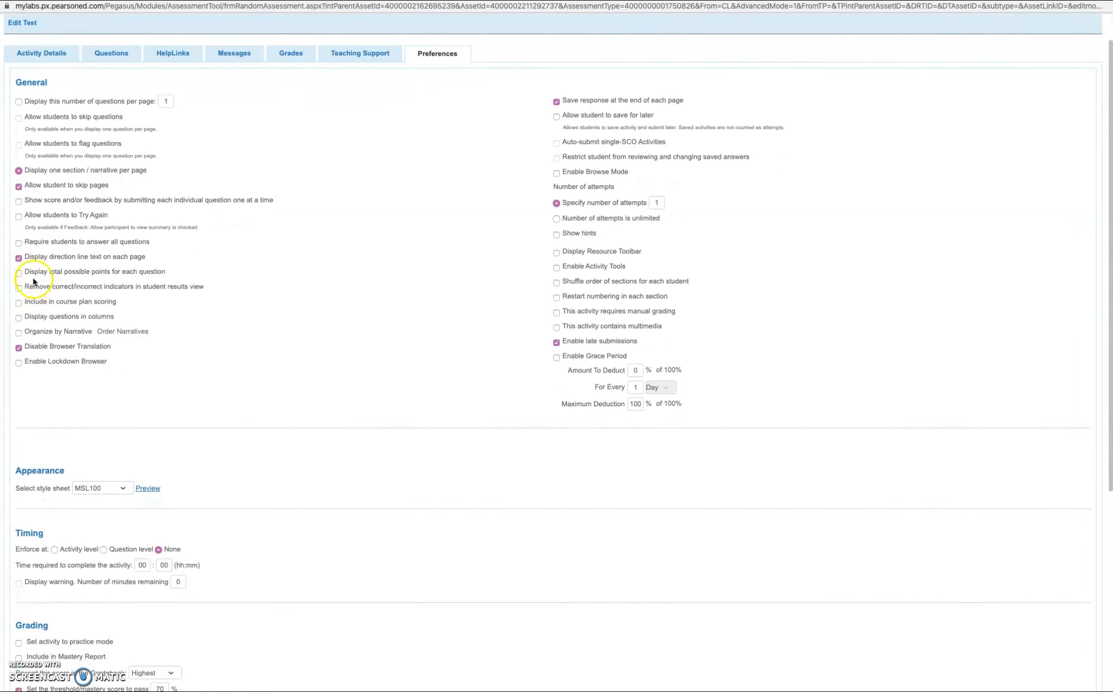
pyautogui.click(19, 273)
pyautogui.scroll(-2, 52, 262)
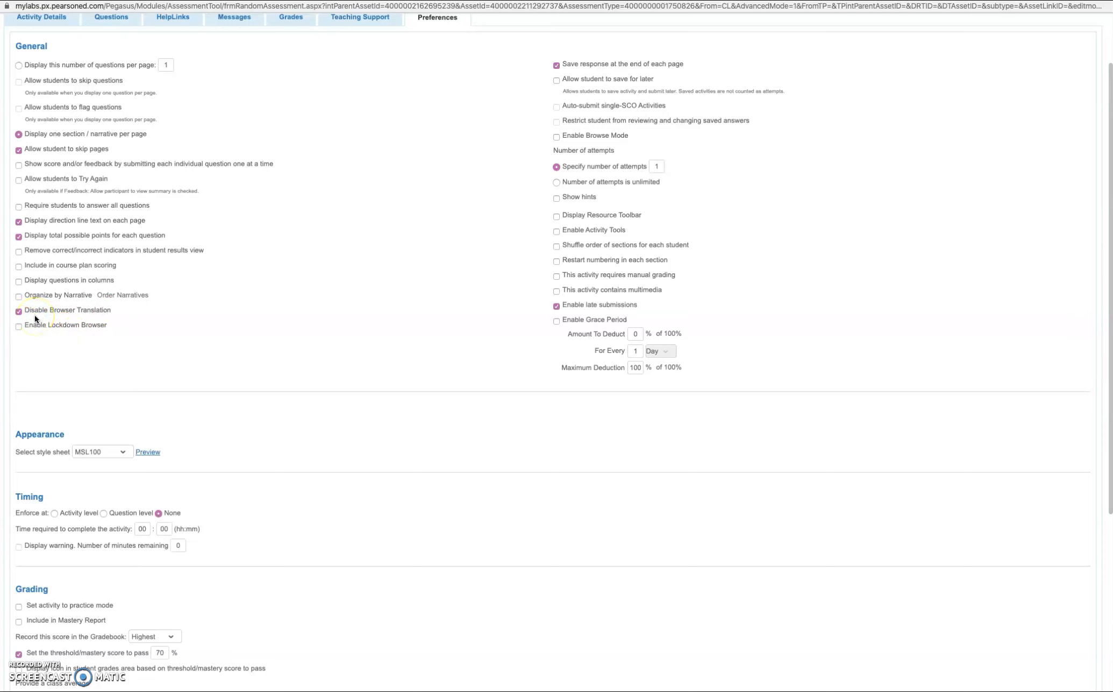
pyautogui.scroll(3, 466, 245)
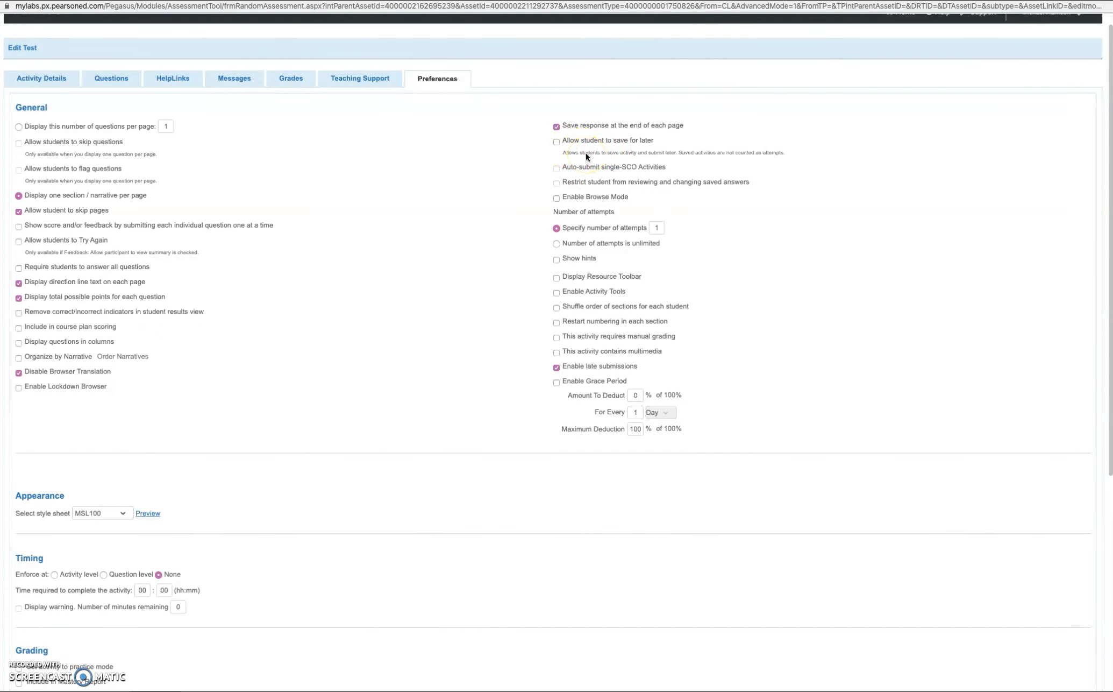
# Allow students to save for later and set allowed attempts to 2
pyautogui.click(557, 141)
pyautogui.click(659, 228)
pyautogui.click(733, 205)
# Restart question numbering in each section and disable late submissions
pyautogui.scroll(-3, 556, 283)
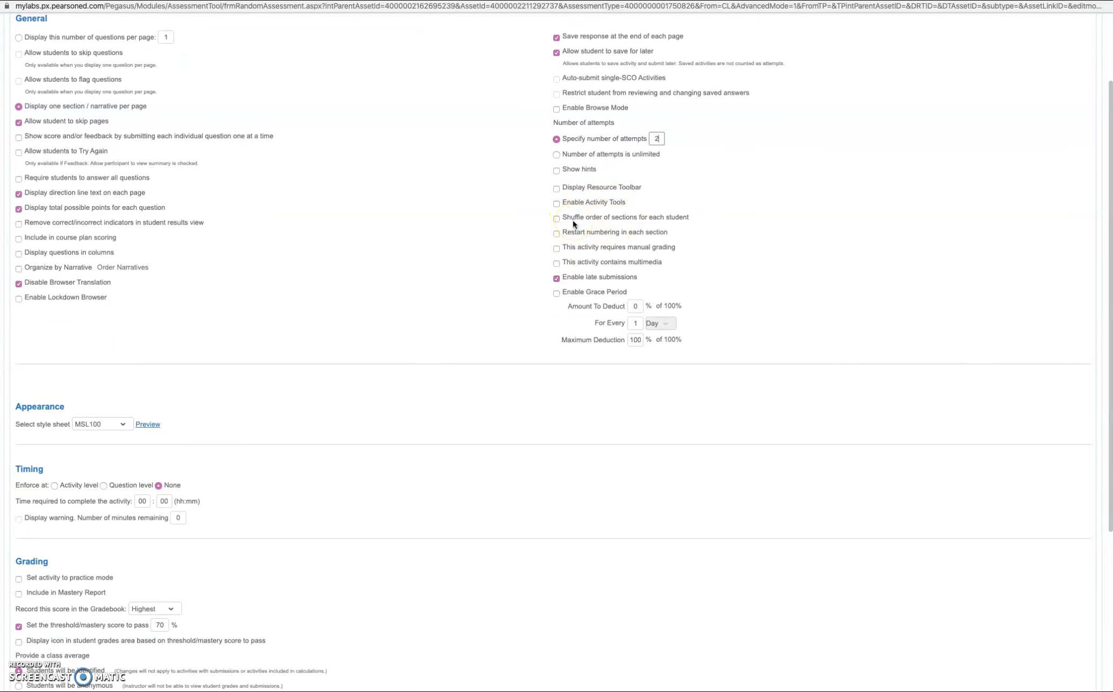
pyautogui.scroll(-1, 580, 230)
pyautogui.click(556, 224)
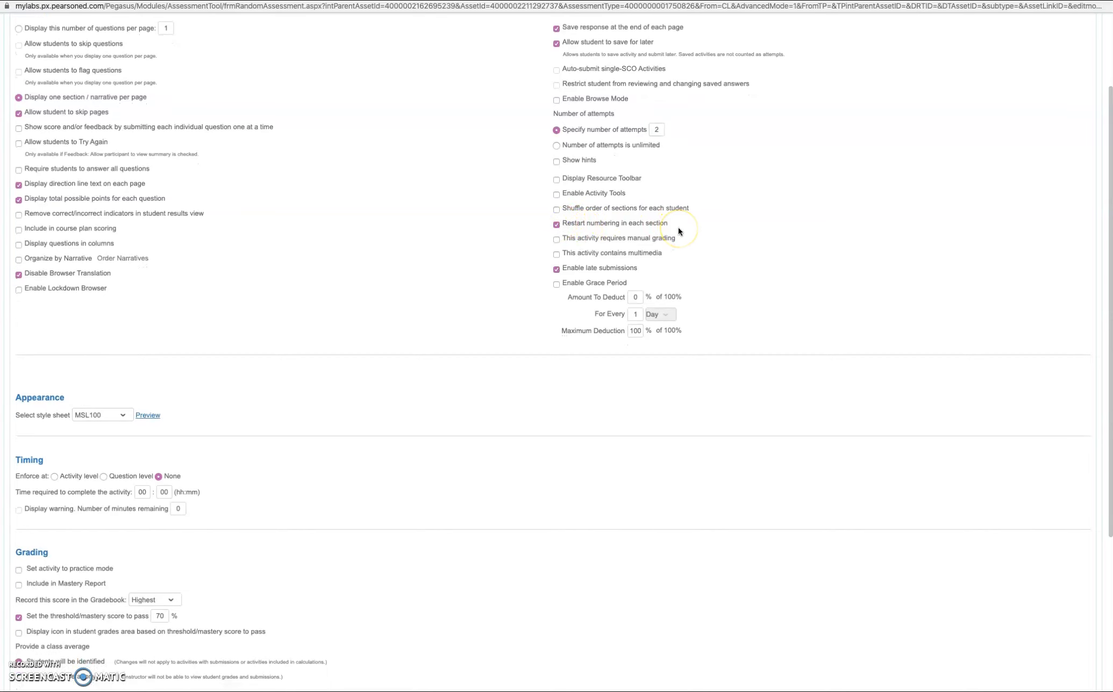
pyautogui.scroll(-1, 679, 231)
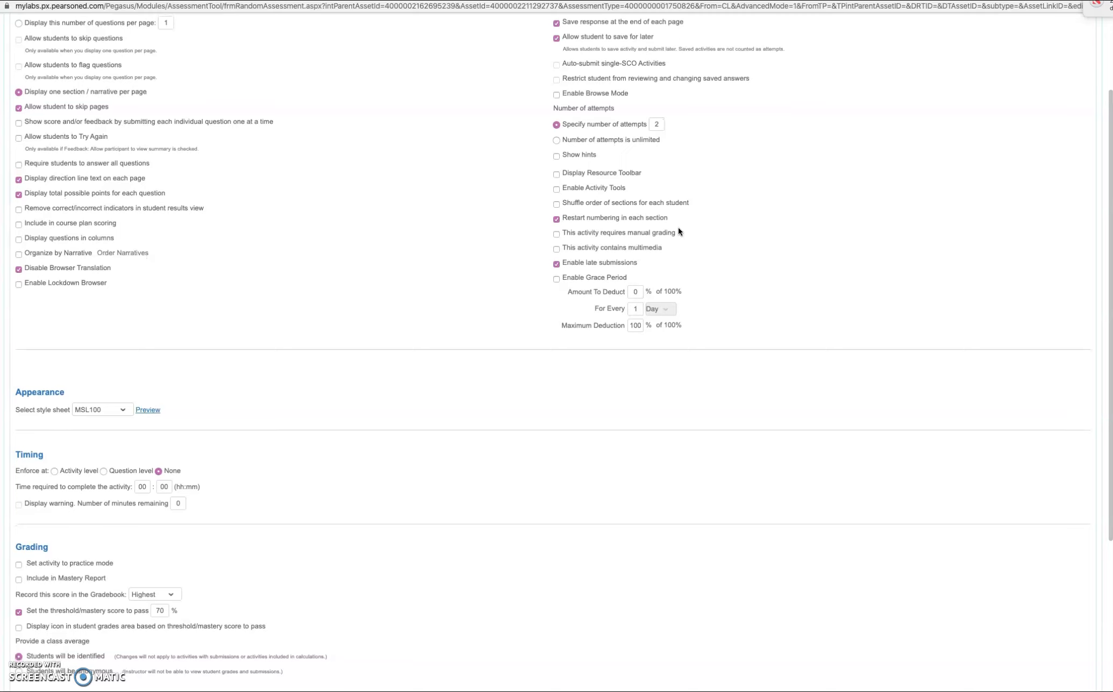
pyautogui.click(605, 259)
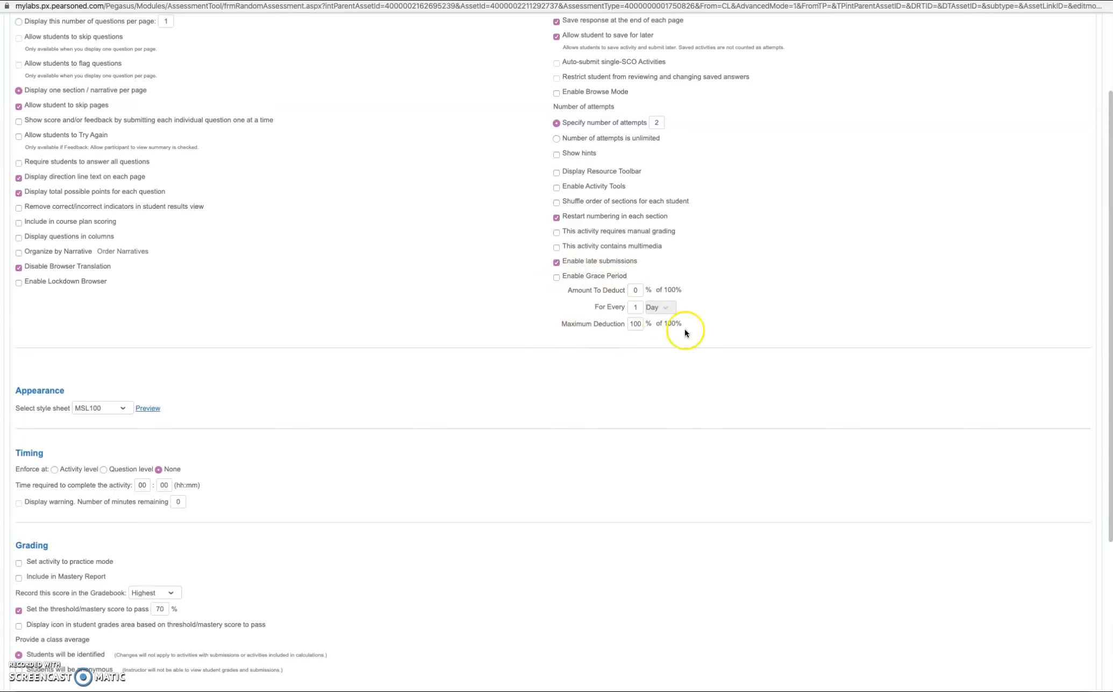
pyautogui.click(557, 262)
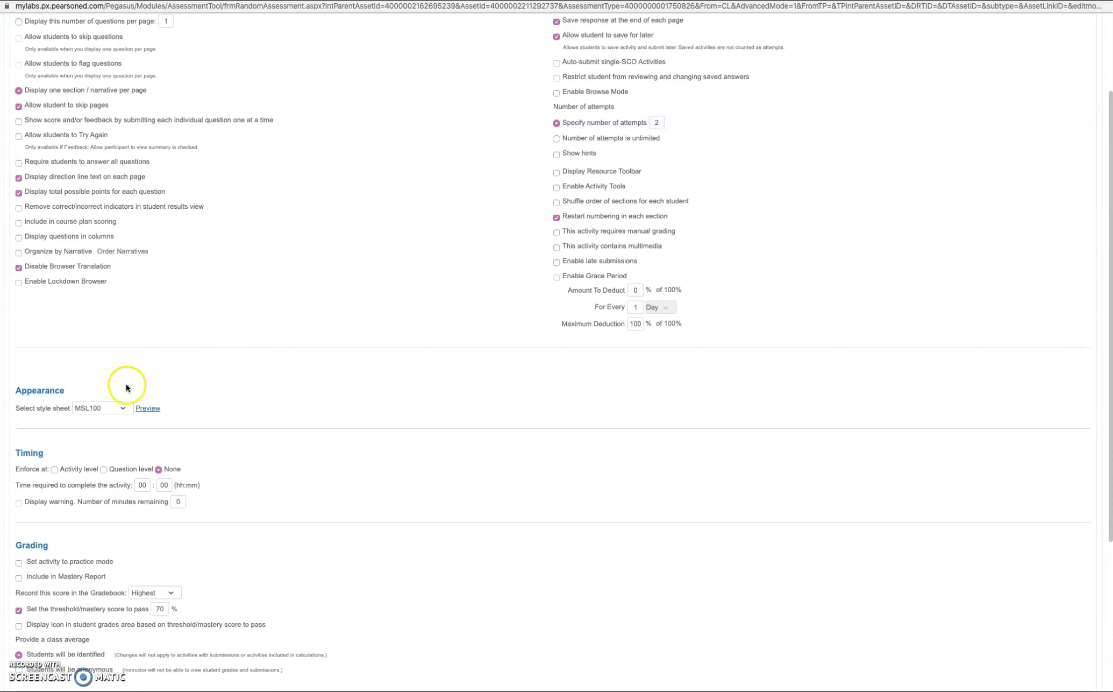
# Set an activity-level time limit of 01:30 with a warning at 10 minutes remaining
pyautogui.scroll(-1, 129, 386)
pyautogui.scroll(-5, 231, 354)
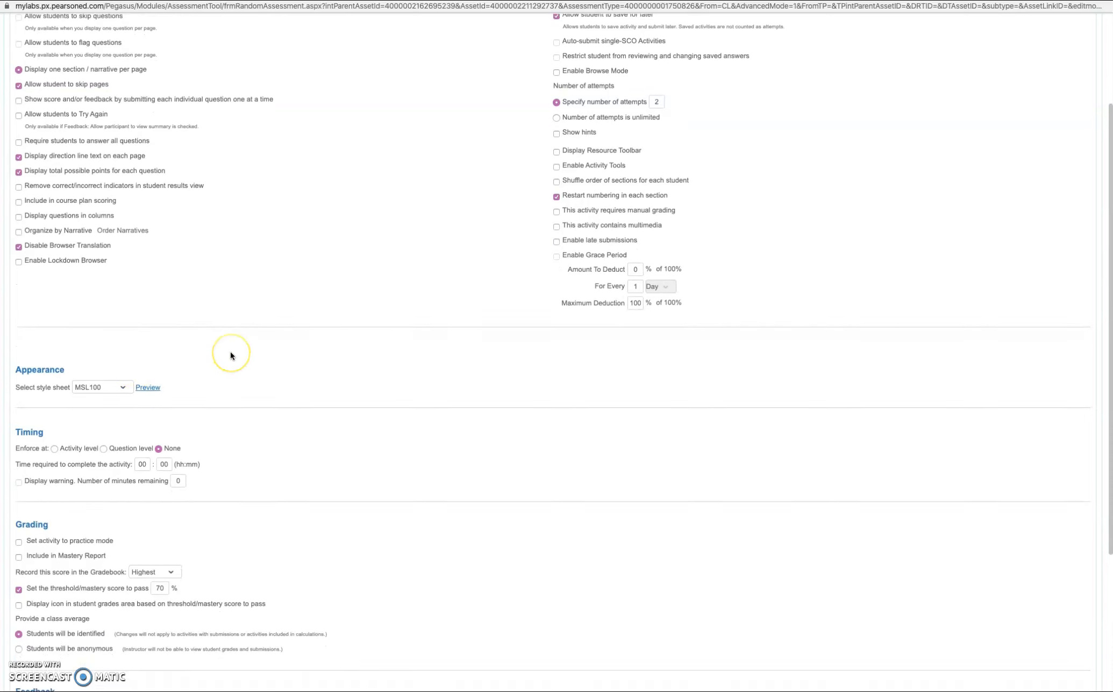
pyautogui.scroll(-1, 230, 352)
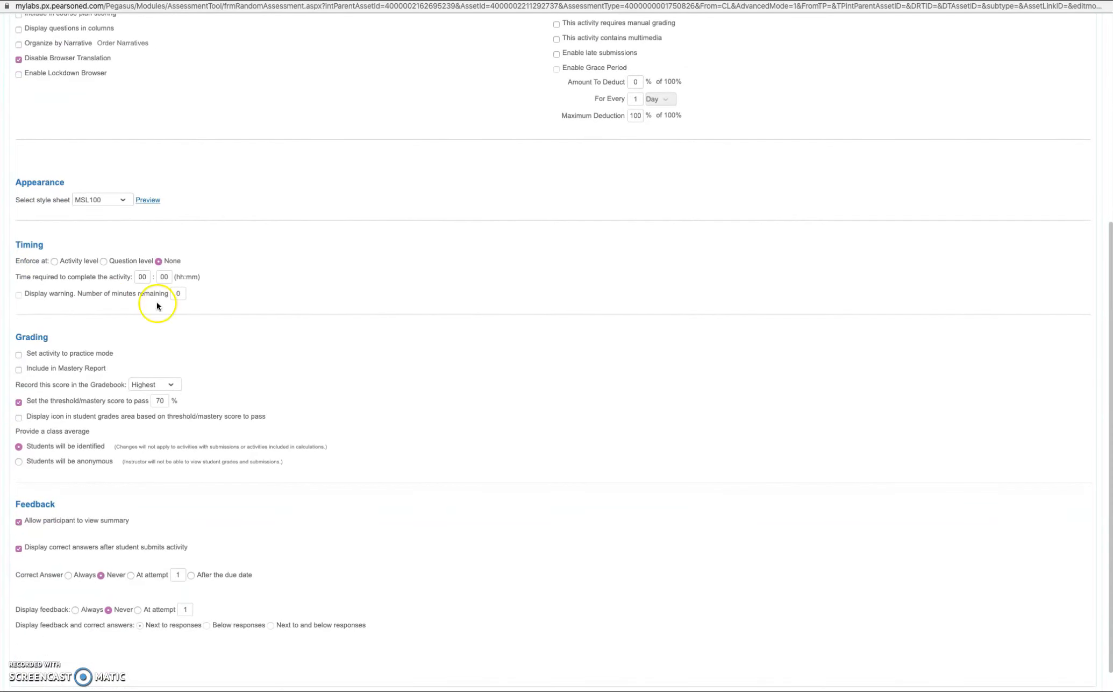
pyautogui.click(54, 262)
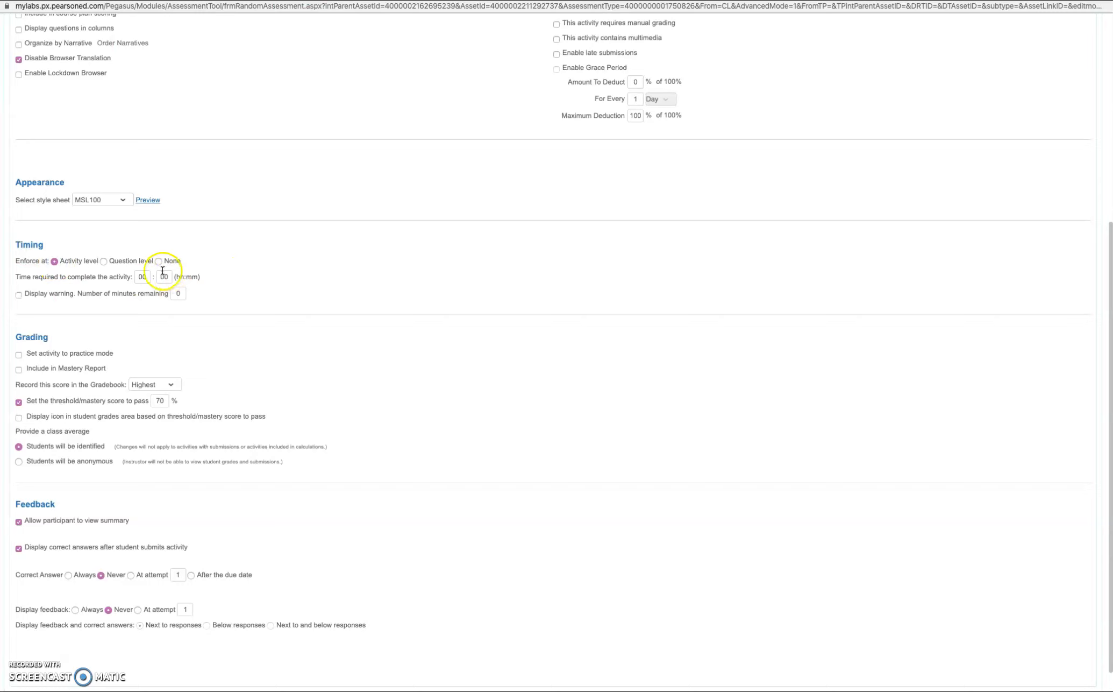
pyautogui.click(146, 278)
pyautogui.write('01')
pyautogui.doubleClick(164, 276)
pyautogui.write('30')
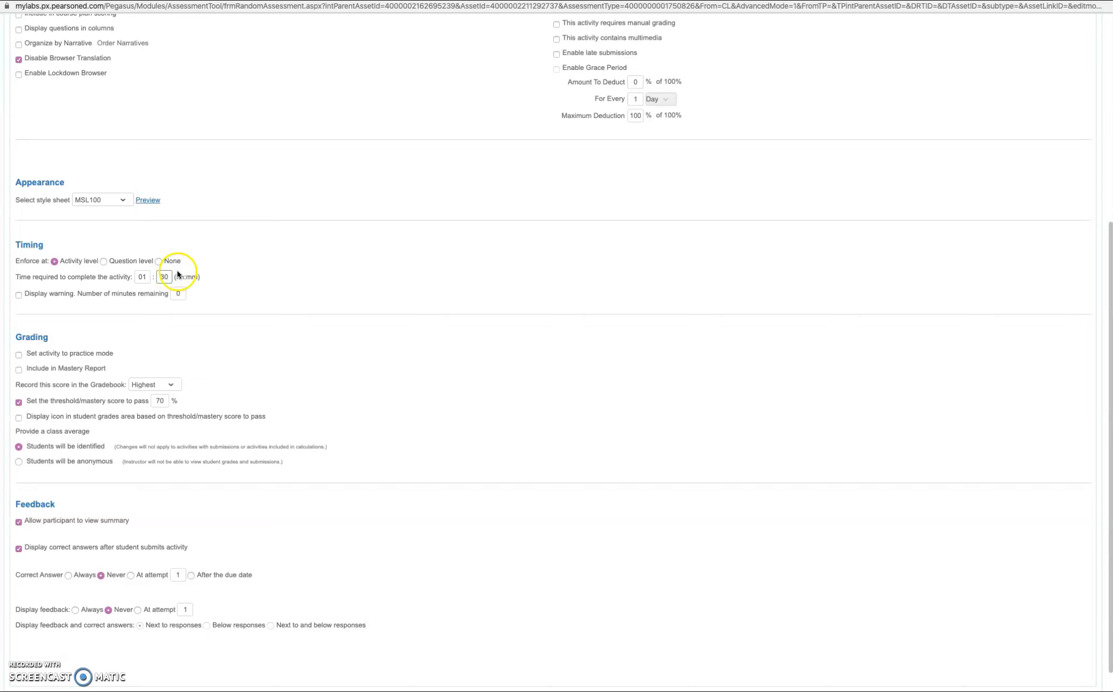
pyautogui.click(20, 294)
pyautogui.click(178, 293)
pyautogui.click(278, 283)
pyautogui.scroll(-3, 278, 285)
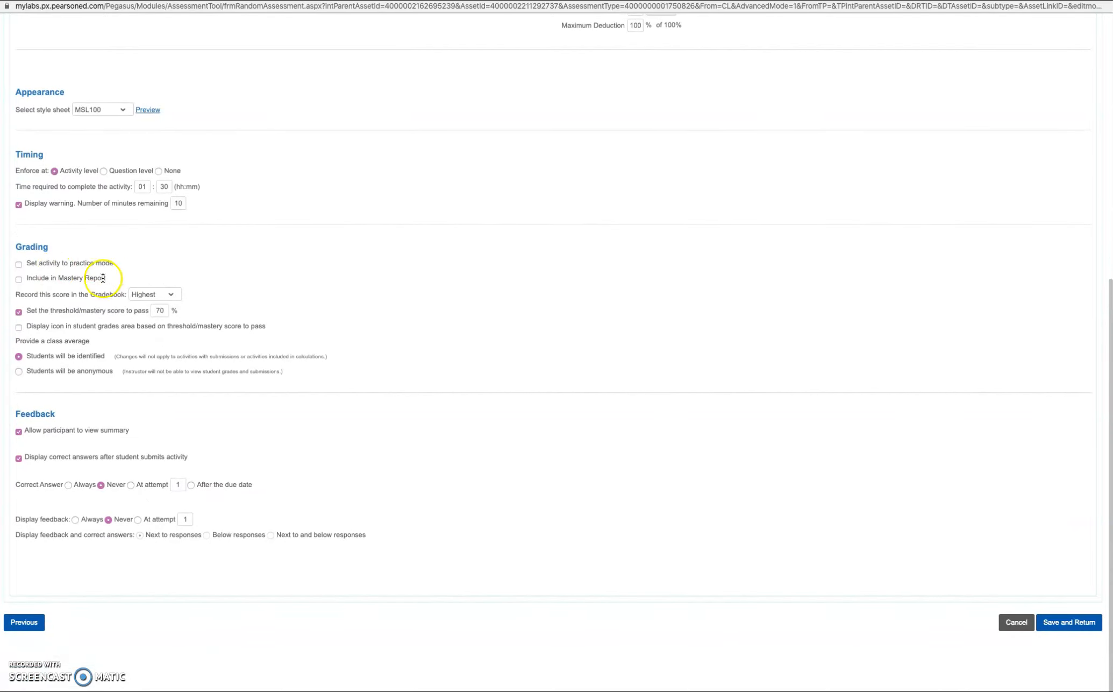
# Keep Highest as the gradebook score and show correct answers after the due date
pyautogui.click(173, 294)
pyautogui.click(173, 294)
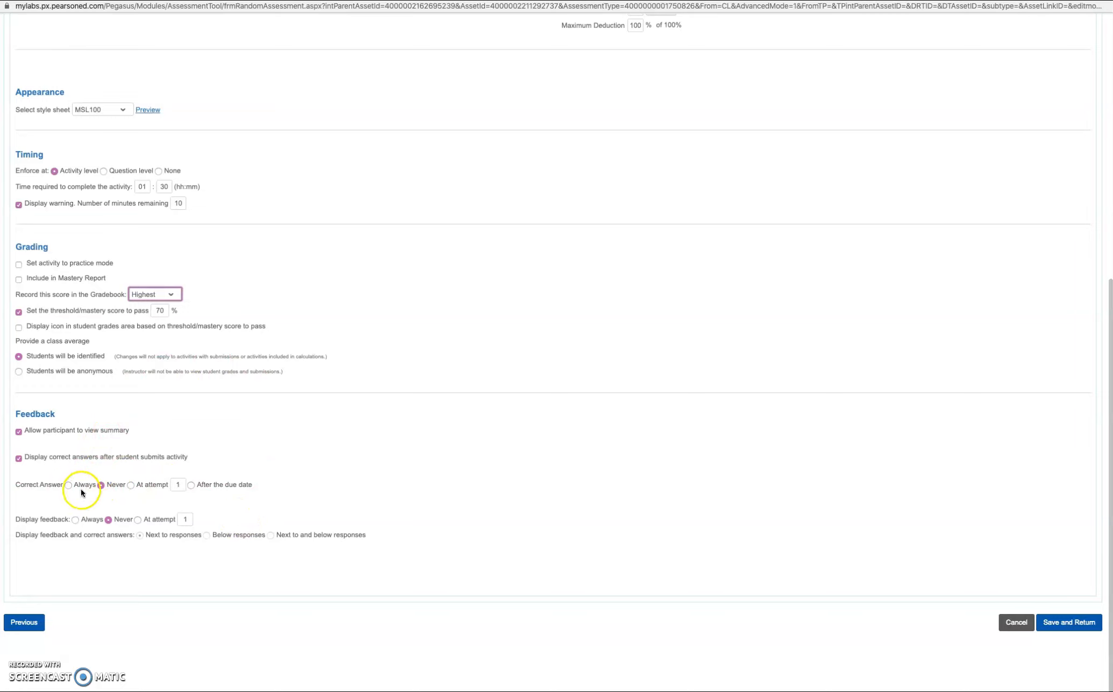
pyautogui.click(132, 485)
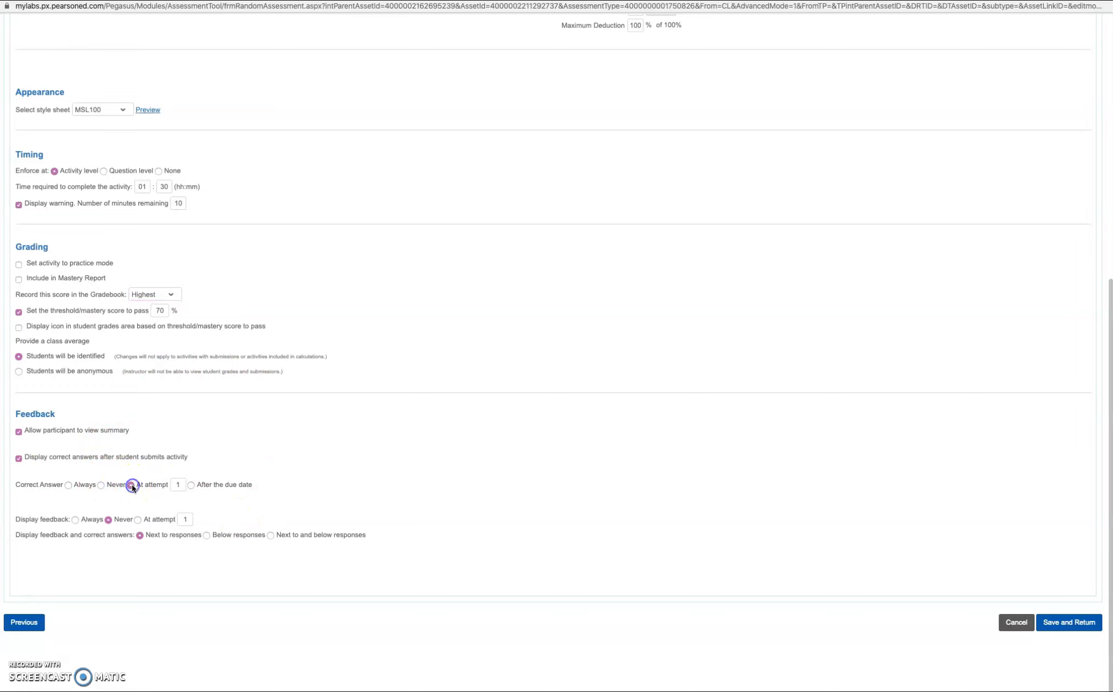
pyautogui.click(192, 485)
pyautogui.scroll(2, 697, 480)
pyautogui.scroll(-2, 755, 580)
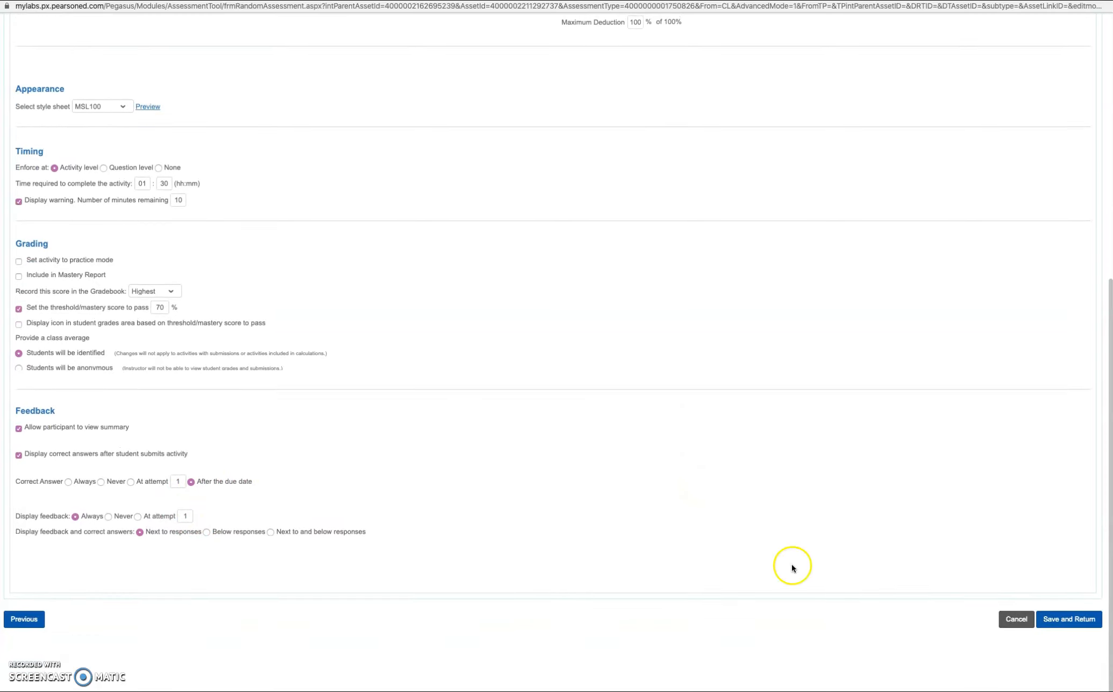
# Save the updated test and return to the SPAN 102 Hybrid Spring 2020 Assignment Calendar
pyautogui.click(1070, 620)
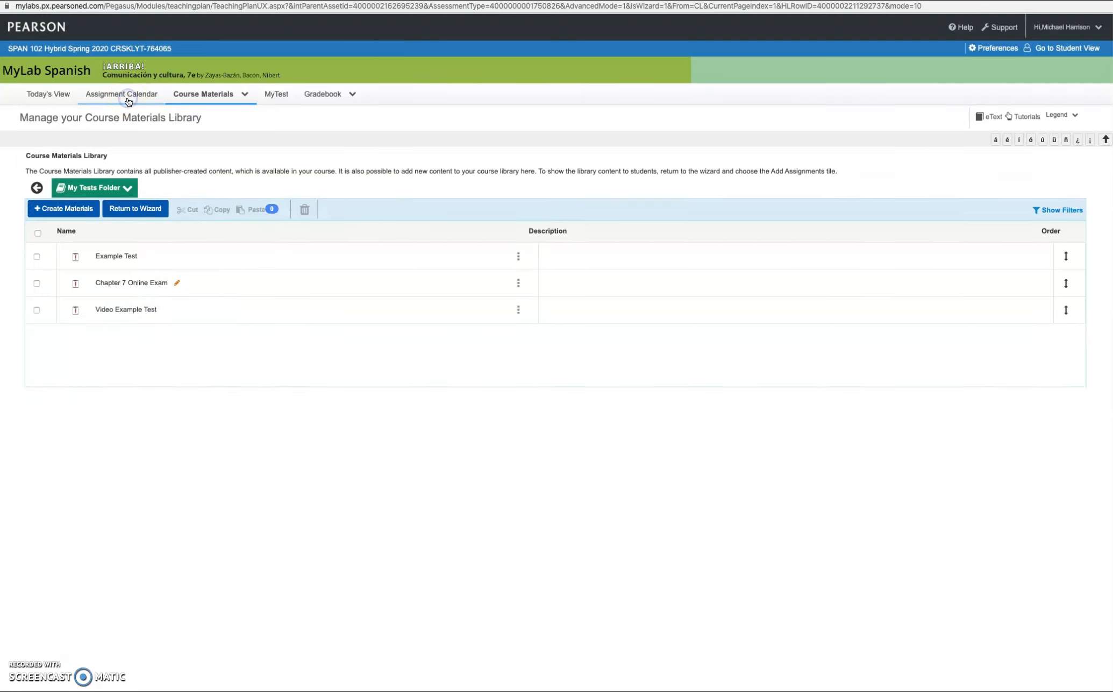
pyautogui.click(128, 102)
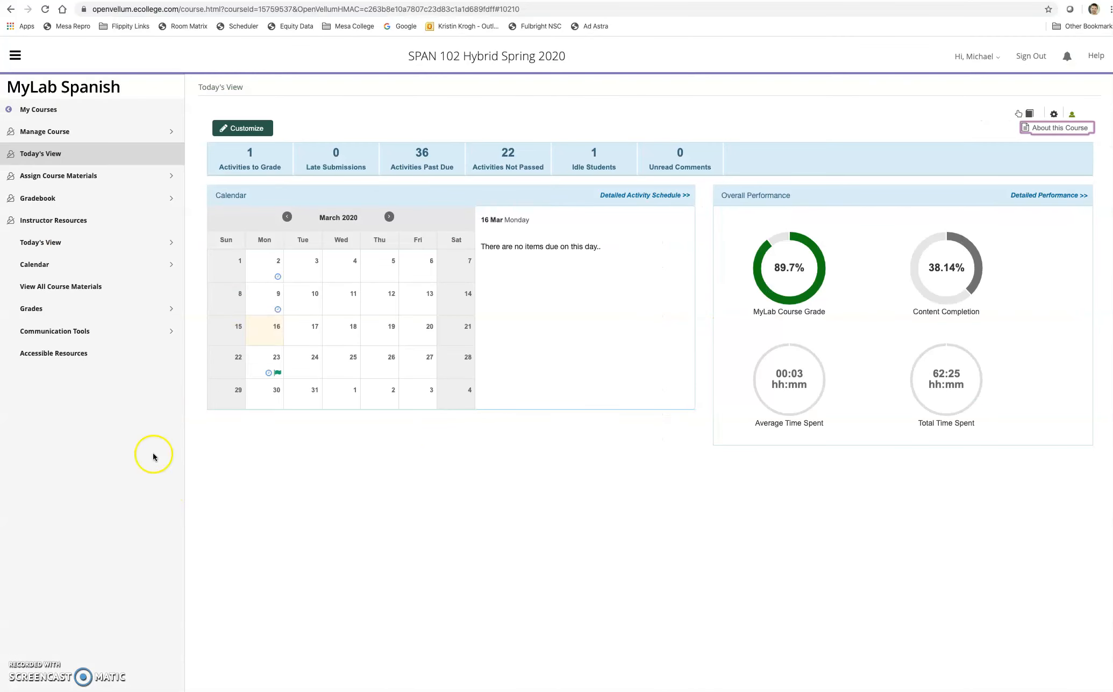
# Look over the Assign Course Materials list, then switch to Manage Course Materials to get the Course Materials Wizard
pyautogui.click(49, 175)
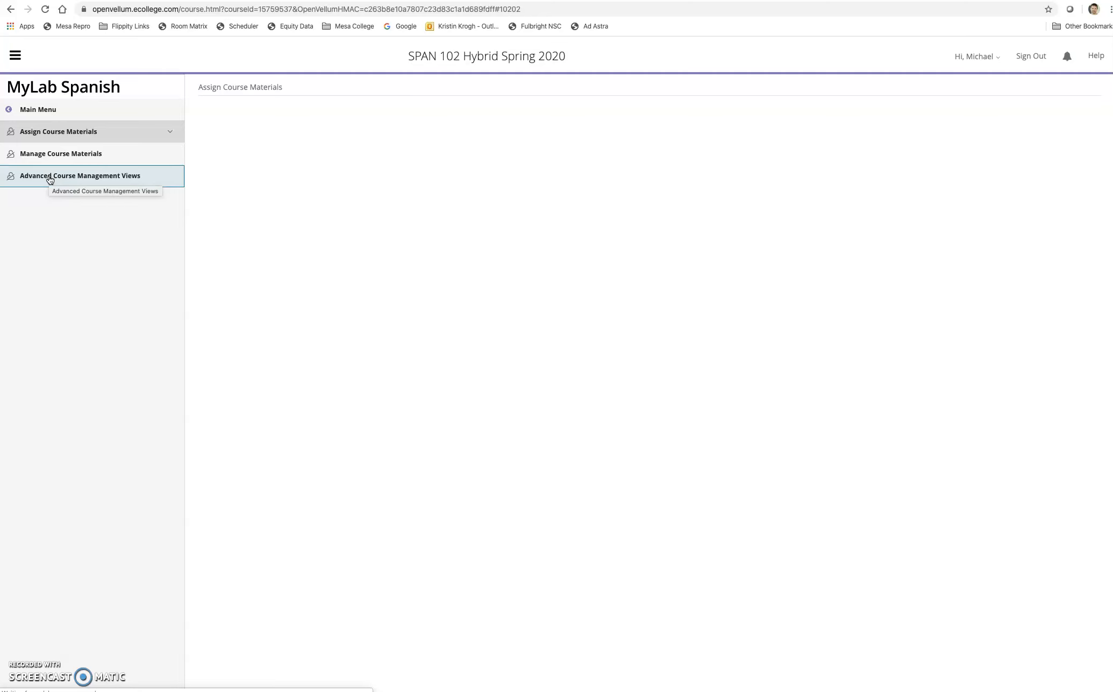
pyautogui.click(63, 160)
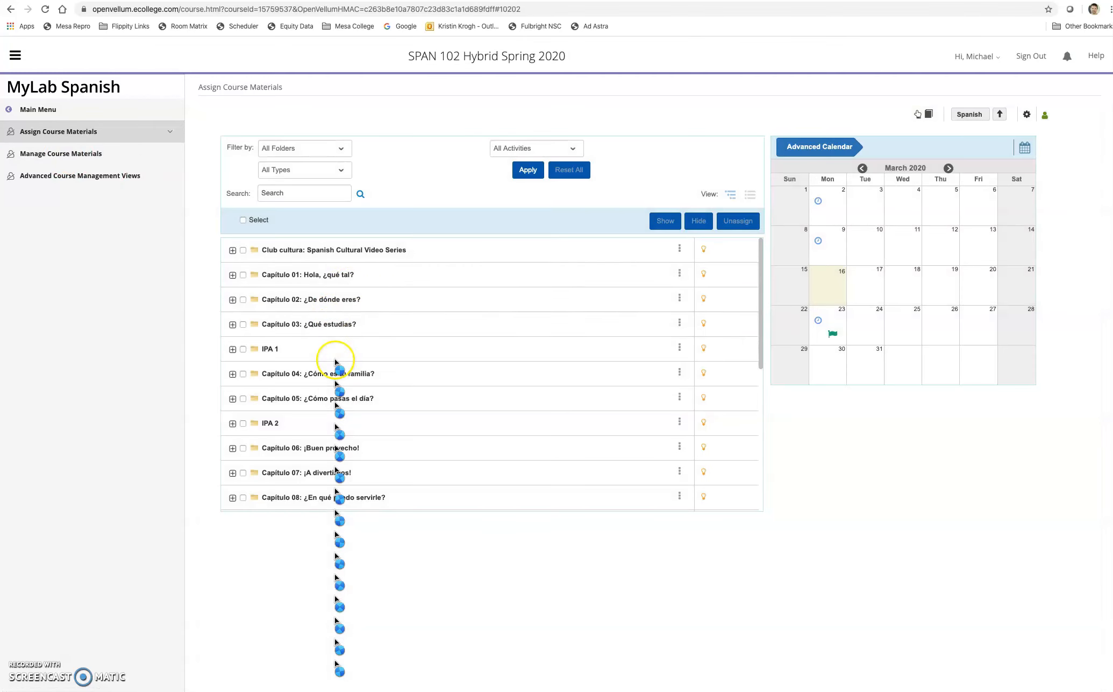
pyautogui.scroll(-5, 342, 282)
pyautogui.scroll(5, 343, 291)
pyautogui.scroll(-5, 343, 290)
pyautogui.scroll(5, 343, 290)
pyautogui.scroll(-5, 343, 291)
pyautogui.scroll(5, 344, 291)
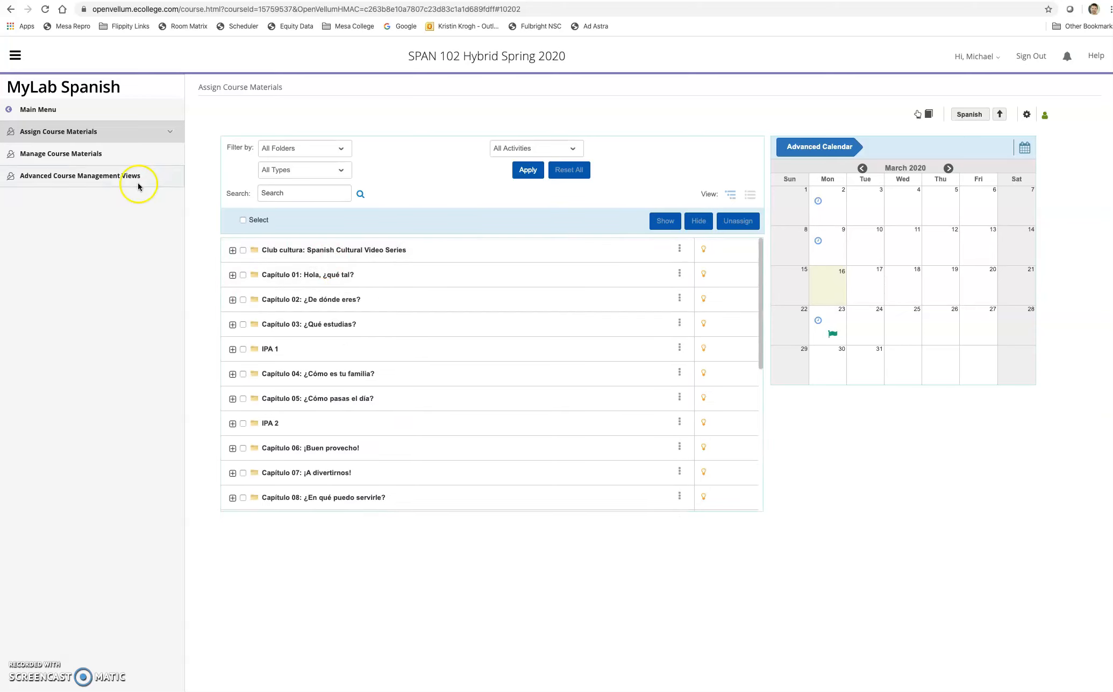
pyautogui.click(94, 154)
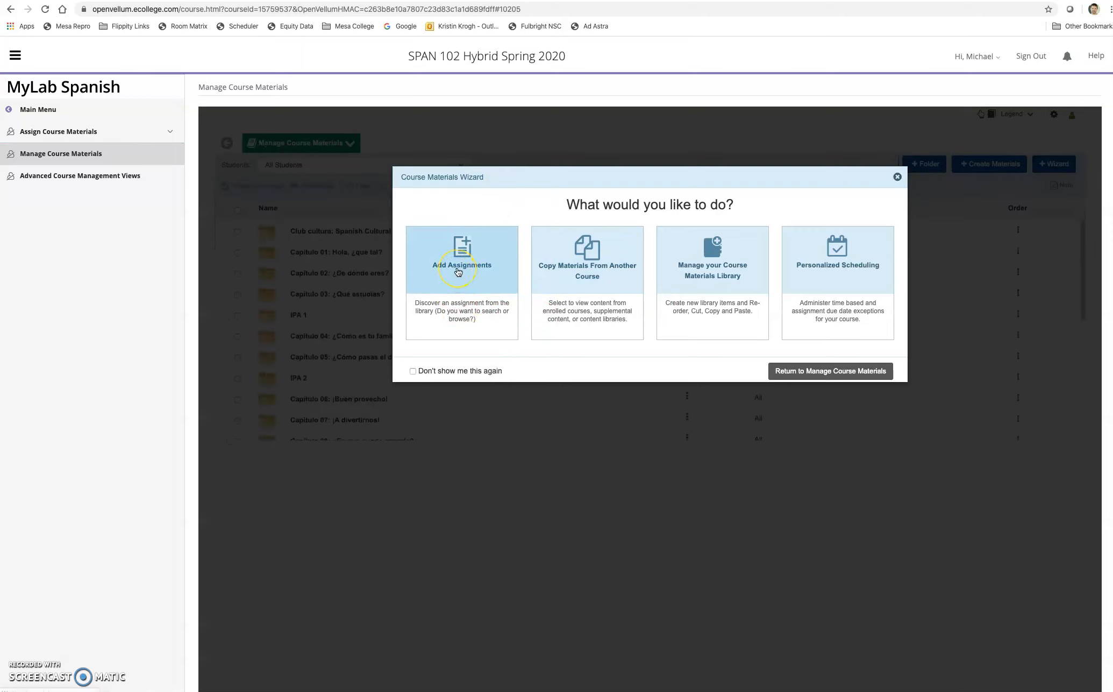
# Choose Add Assignments and select Video Example Test from My Tests Folder to add
pyautogui.click(458, 269)
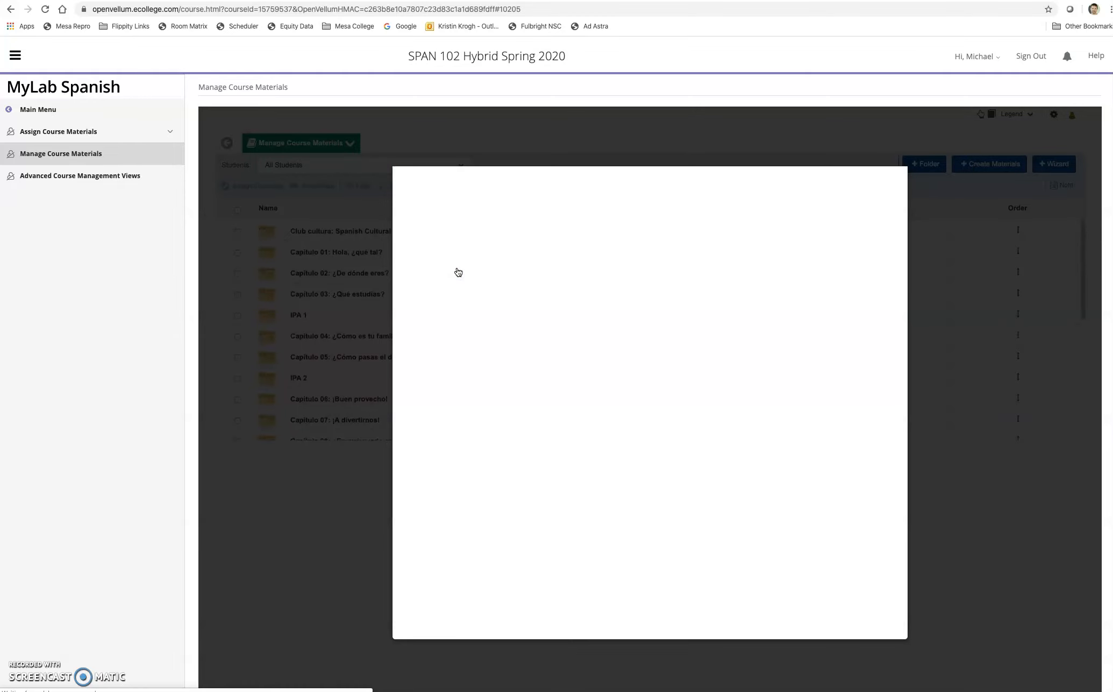
pyautogui.click(478, 305)
pyautogui.scroll(-7, 479, 308)
pyautogui.scroll(7, 479, 308)
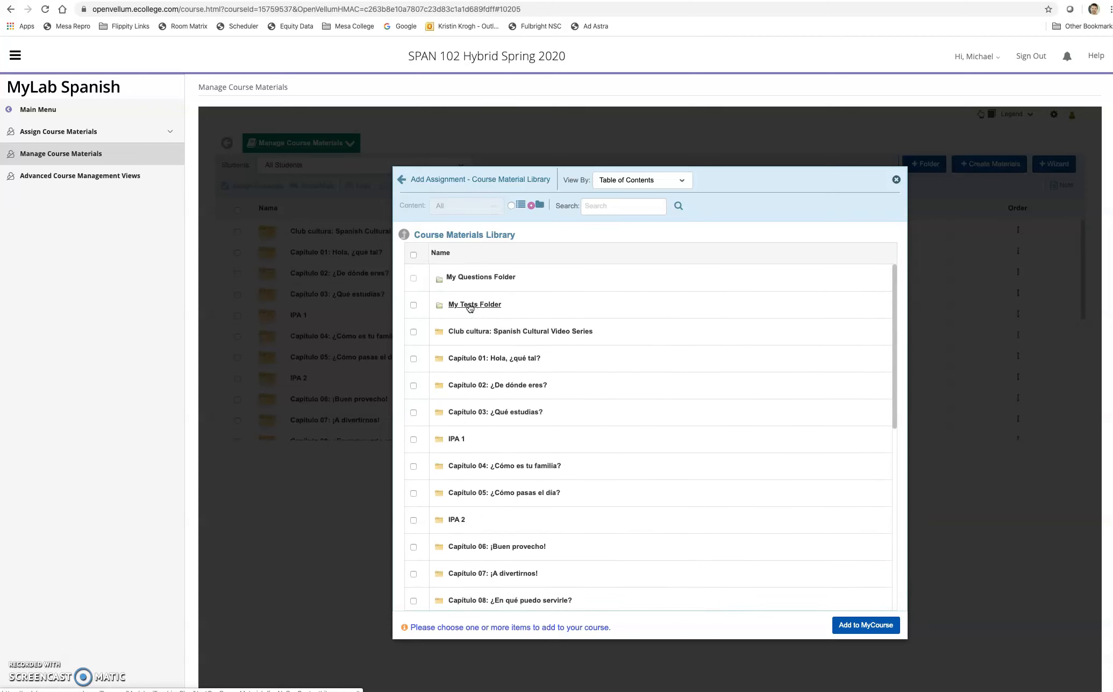
pyautogui.click(470, 305)
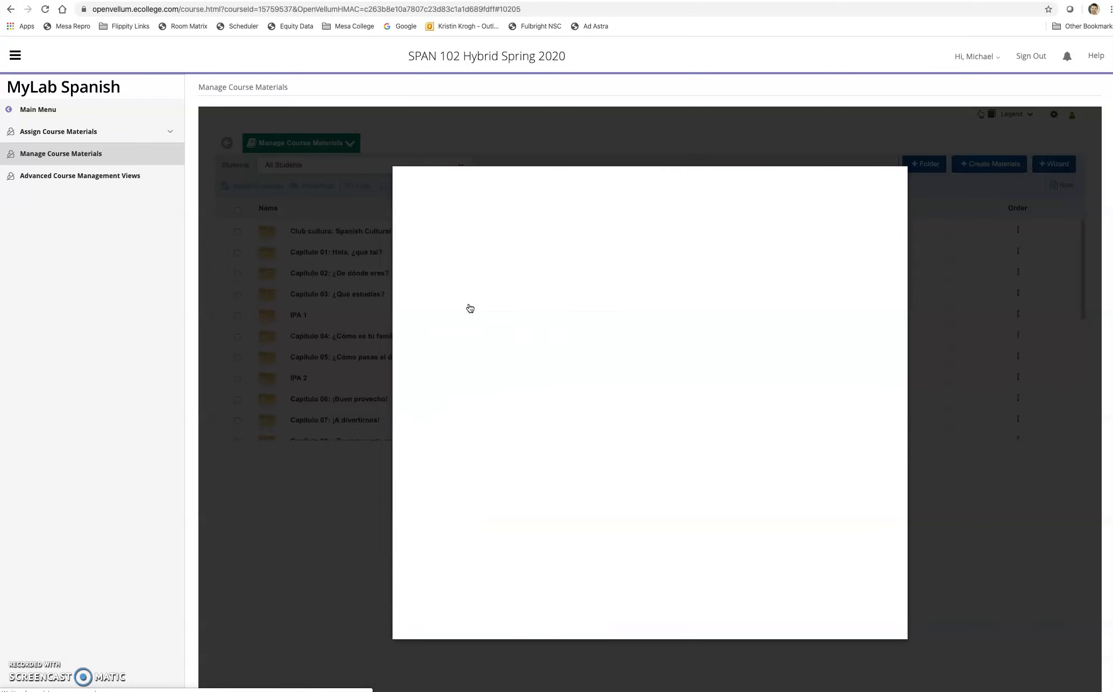
pyautogui.click(413, 334)
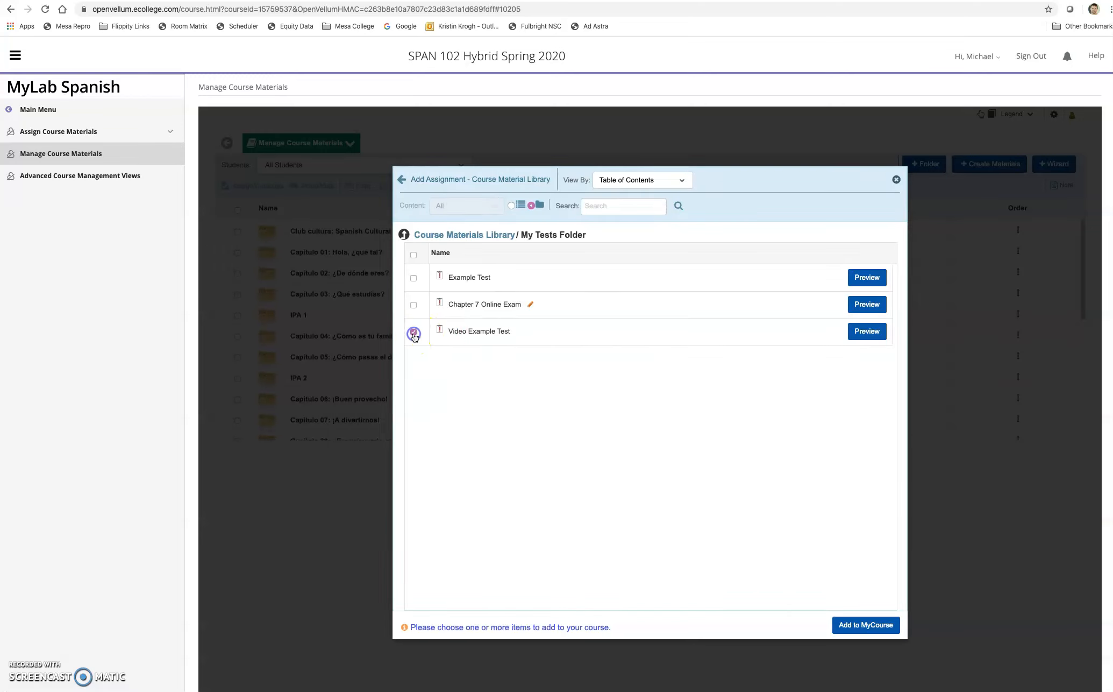
pyautogui.click(864, 628)
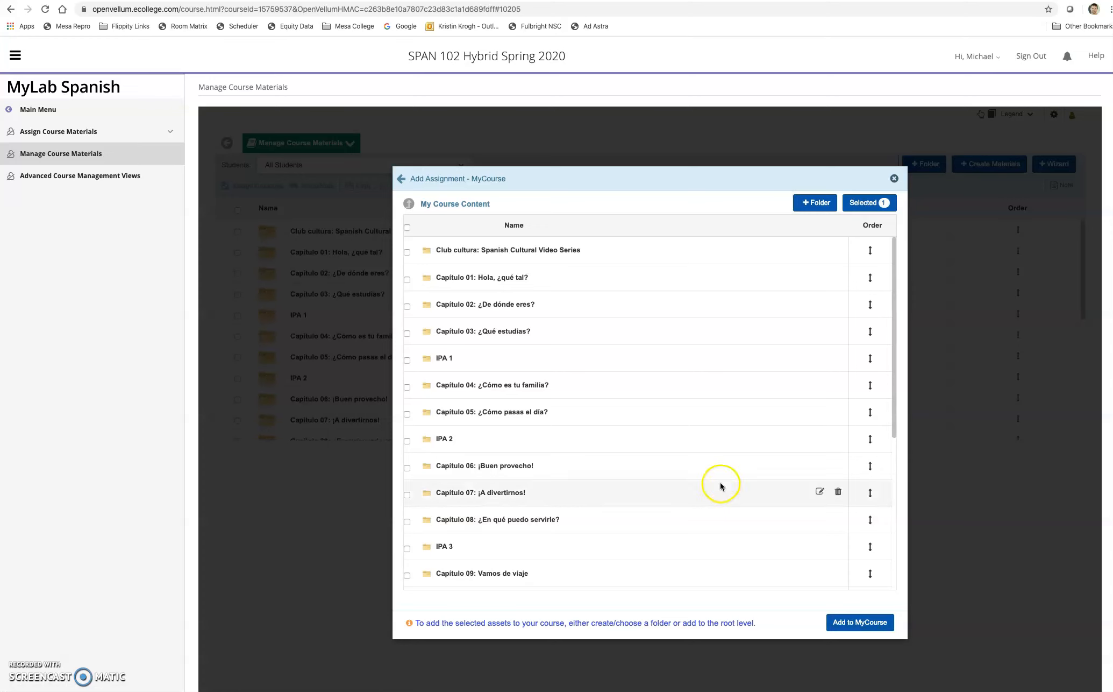
# Place the Video Example Test into the course's Imported Material folder
pyautogui.scroll(-1, 676, 468)
pyautogui.scroll(-4, 644, 410)
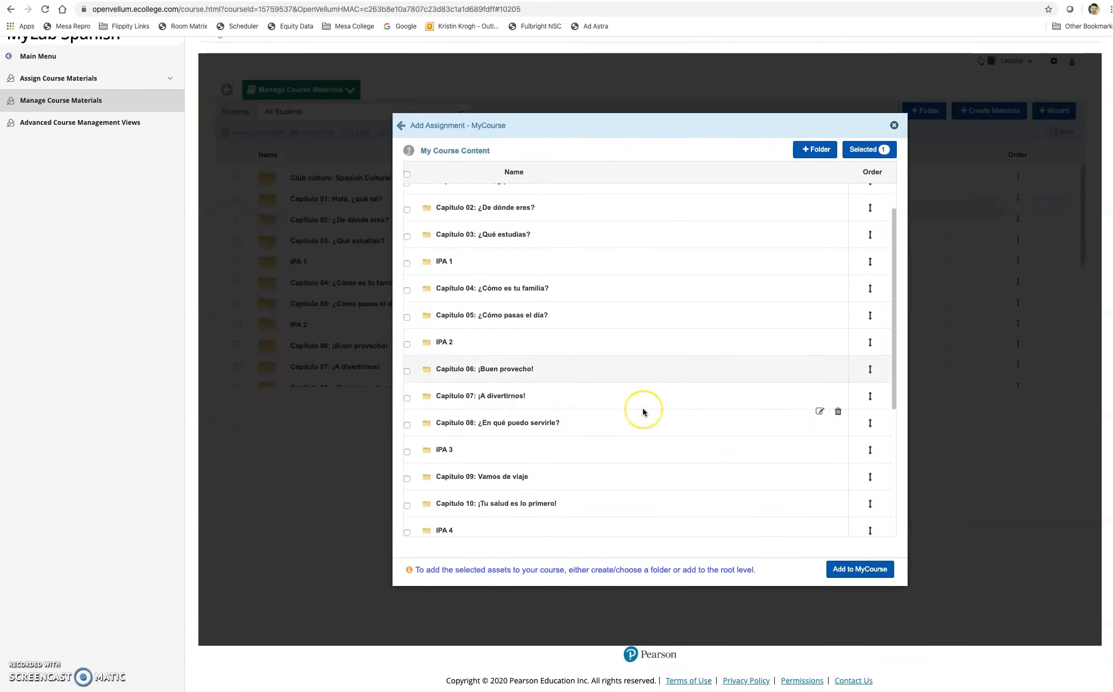
pyautogui.scroll(5, 643, 410)
pyautogui.scroll(-5, 619, 411)
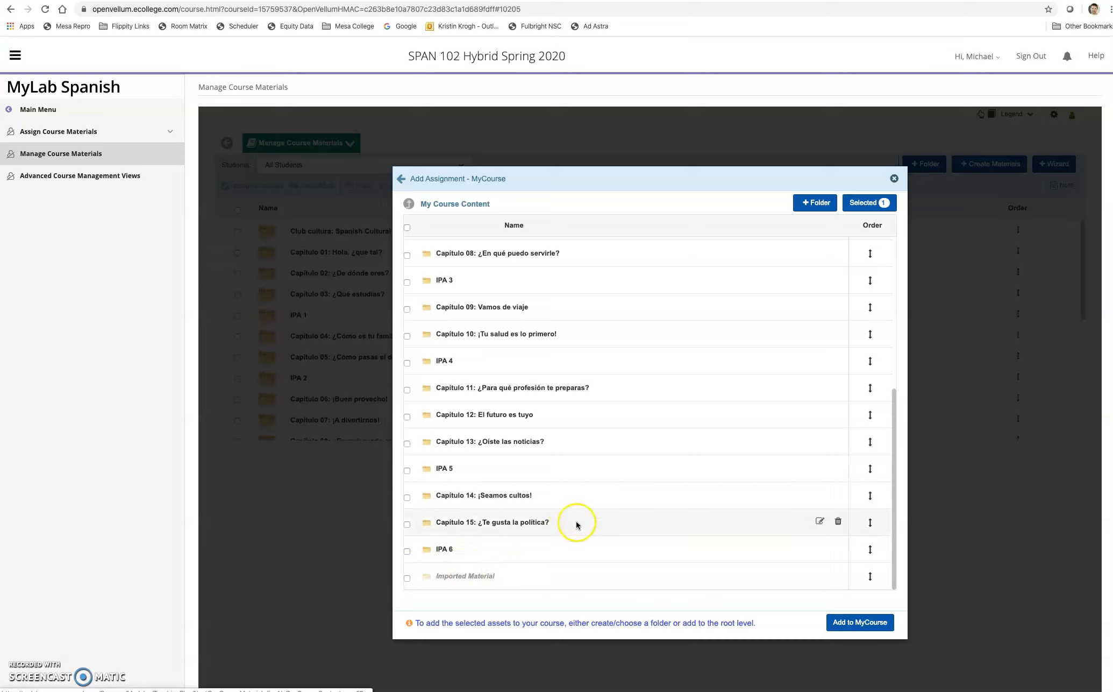
pyautogui.click(476, 581)
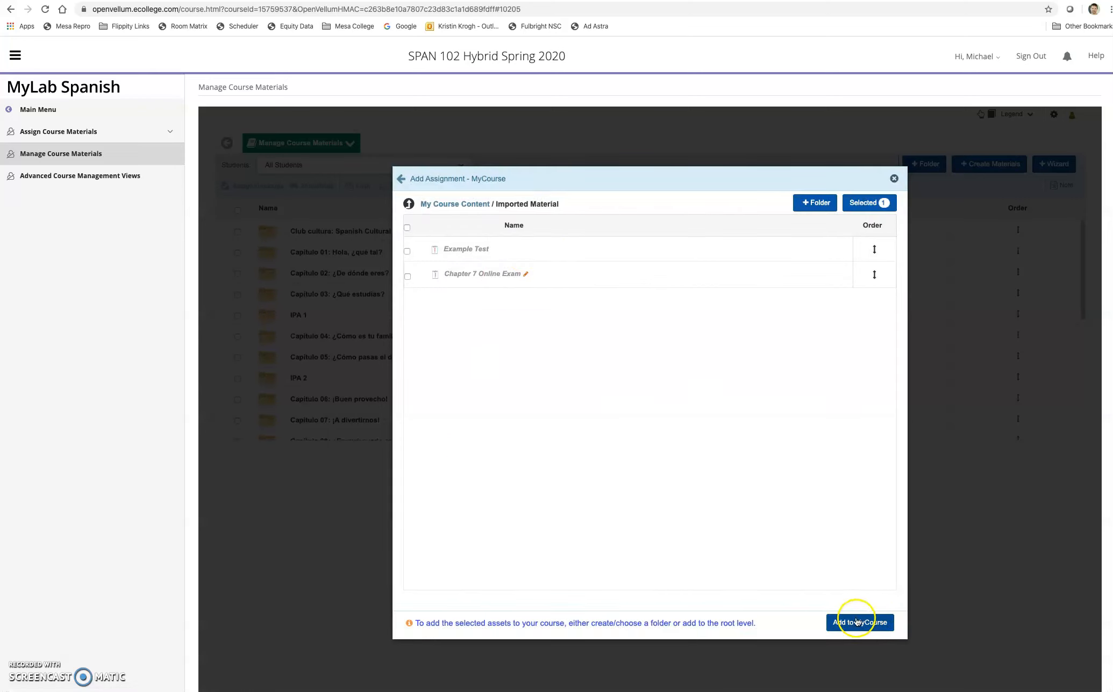
pyautogui.click(856, 625)
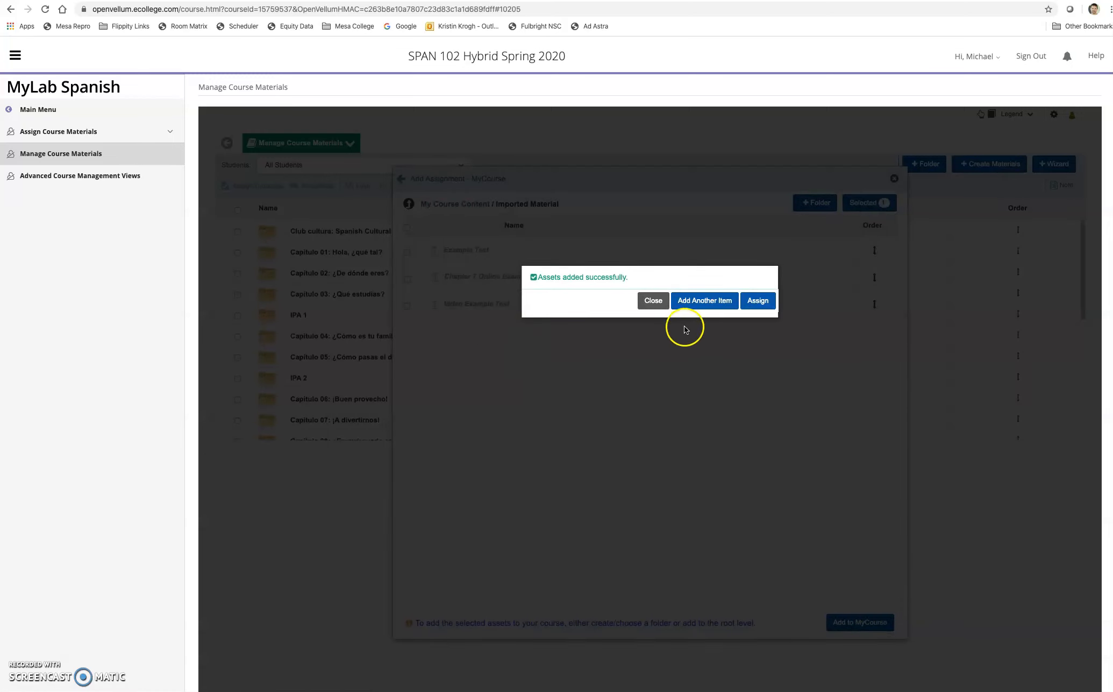
# Dismiss the success message and expand Imported Material on the Assign Course Materials page
pyautogui.click(653, 300)
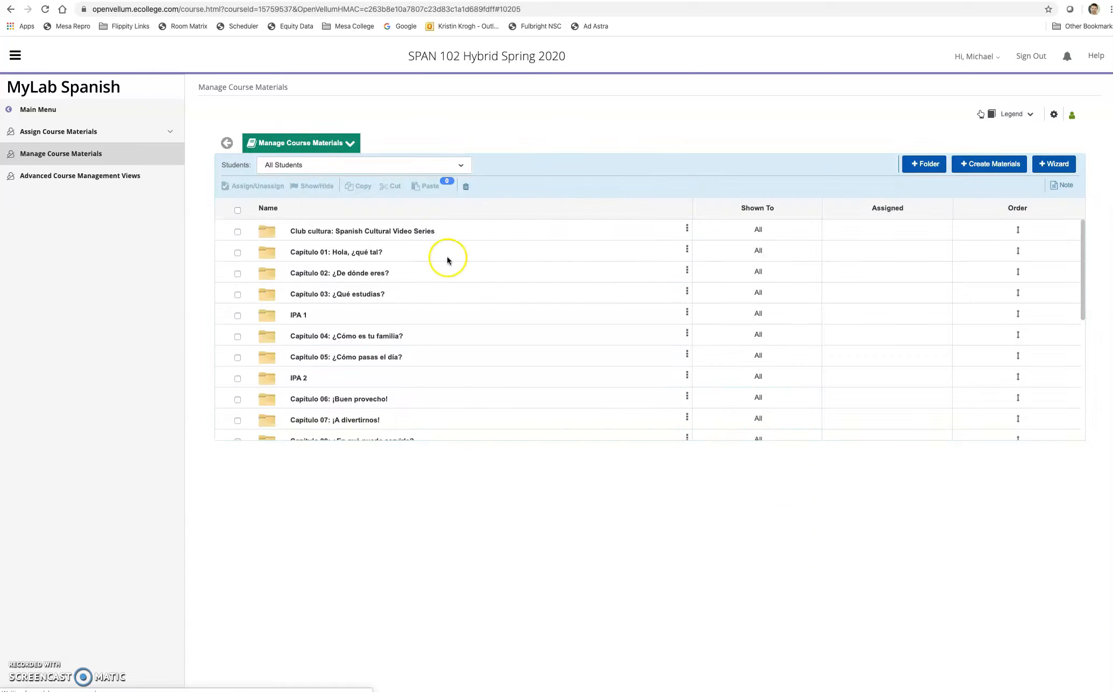
pyautogui.click(74, 134)
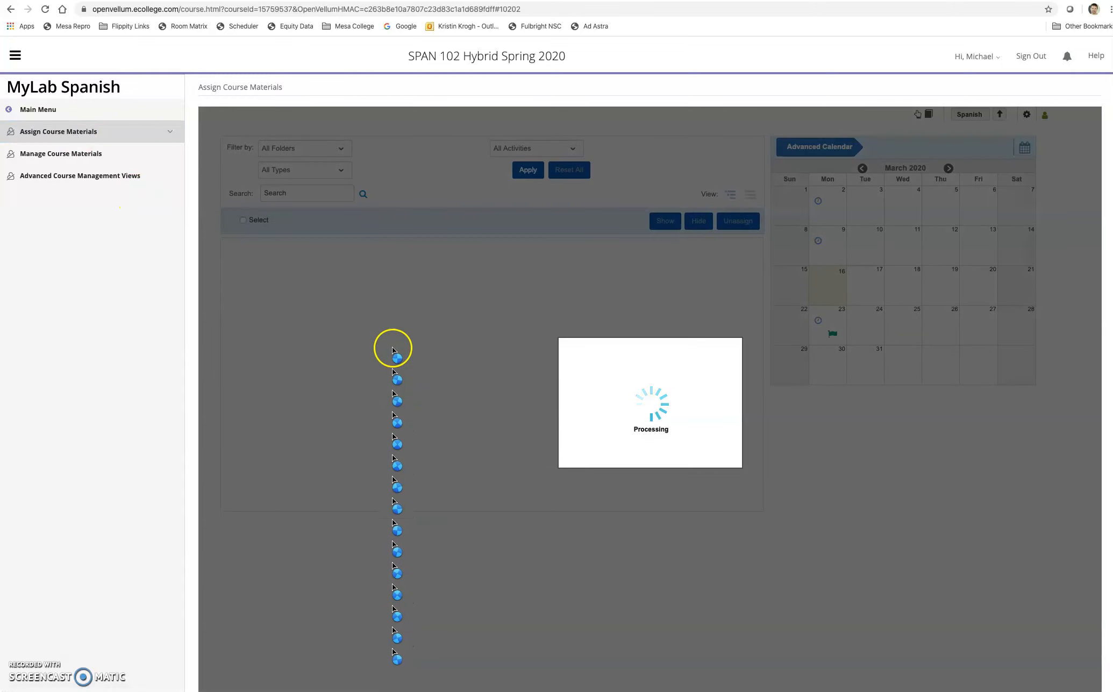
pyautogui.scroll(-5, 393, 322)
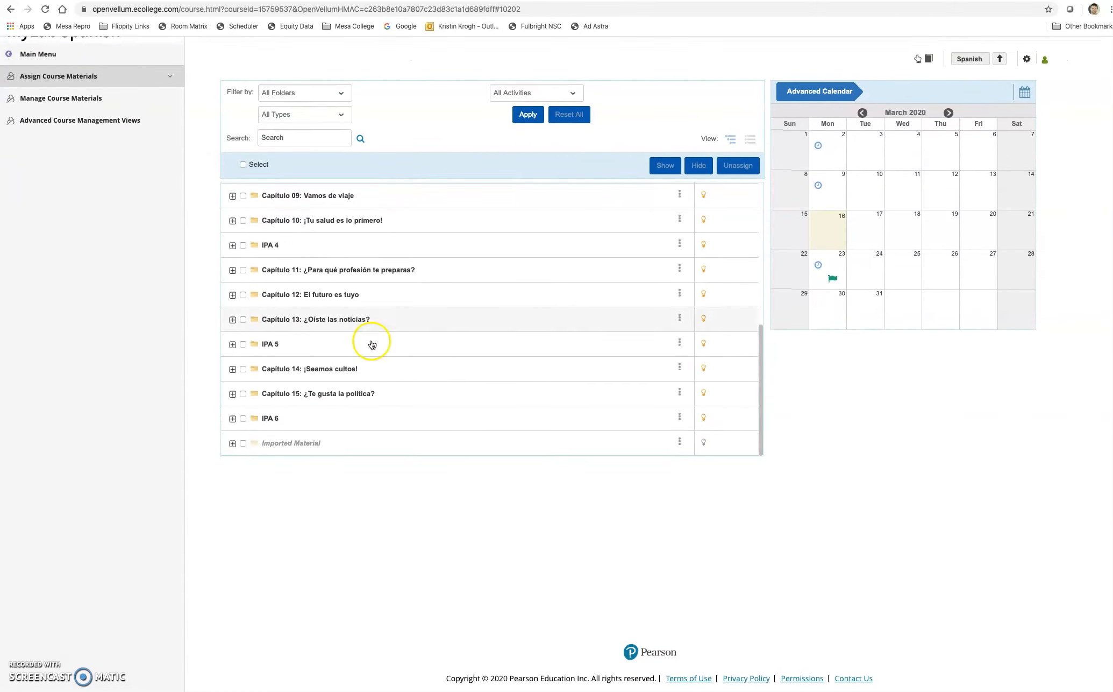
pyautogui.click(296, 447)
pyautogui.scroll(-2, 305, 398)
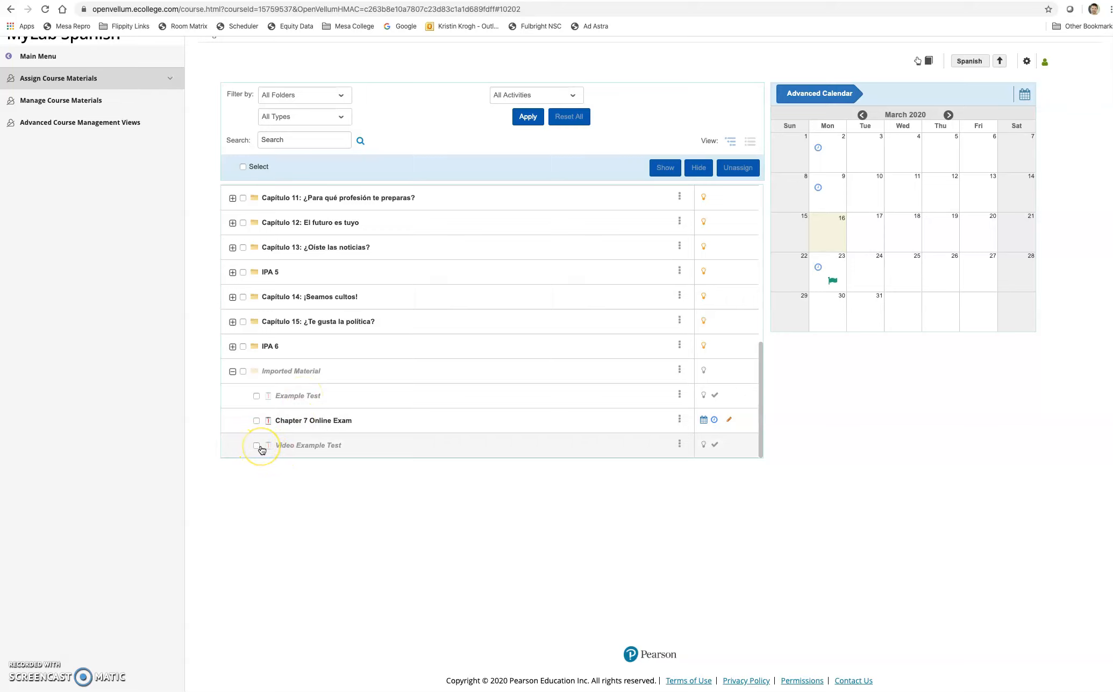
# Drag Video Example Test onto Saturday, March 21, 2020 and open that day's due items
pyautogui.click(256, 447)
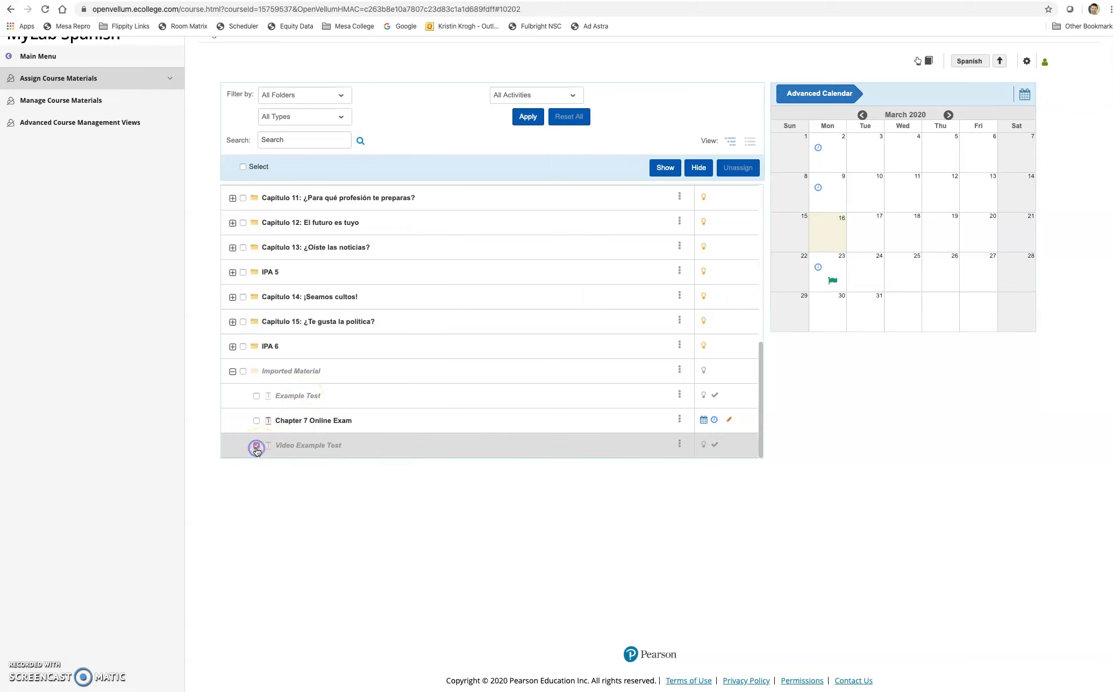
pyautogui.moveTo(470, 449); pyautogui.dragTo(1023, 232)
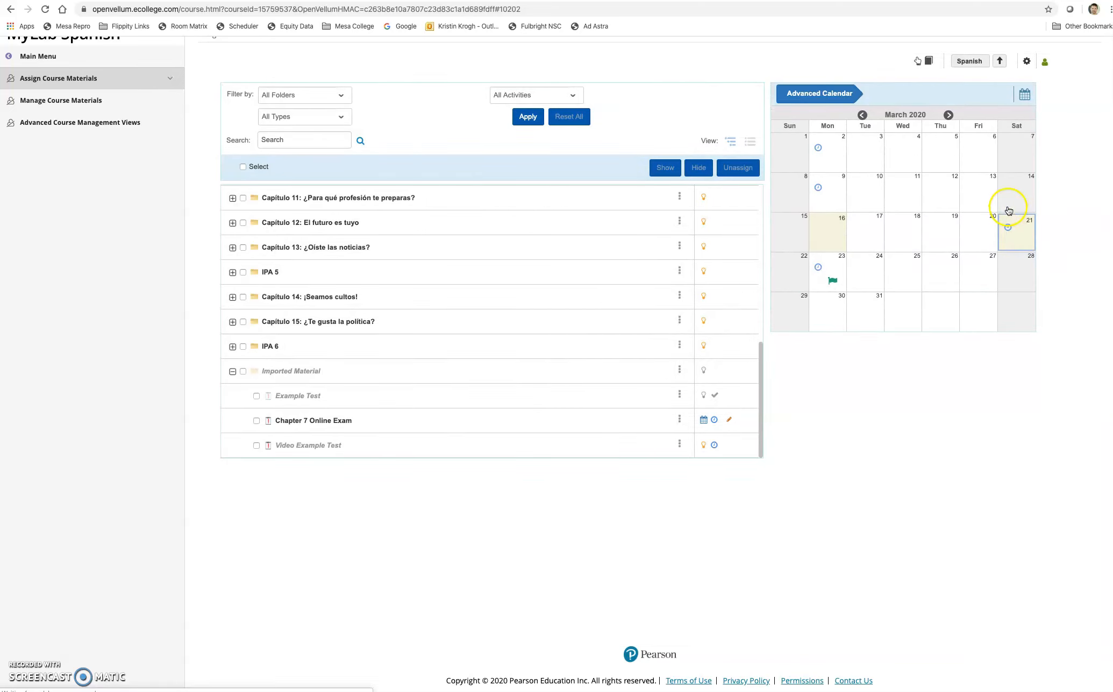
pyautogui.click(1025, 226)
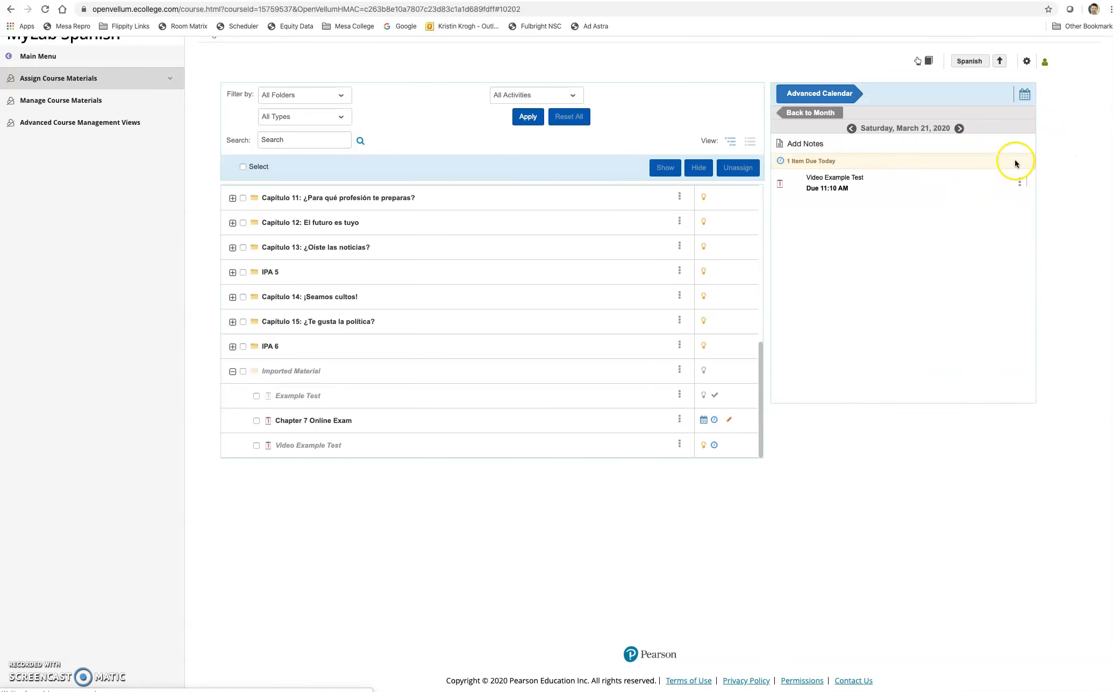
pyautogui.click(1020, 184)
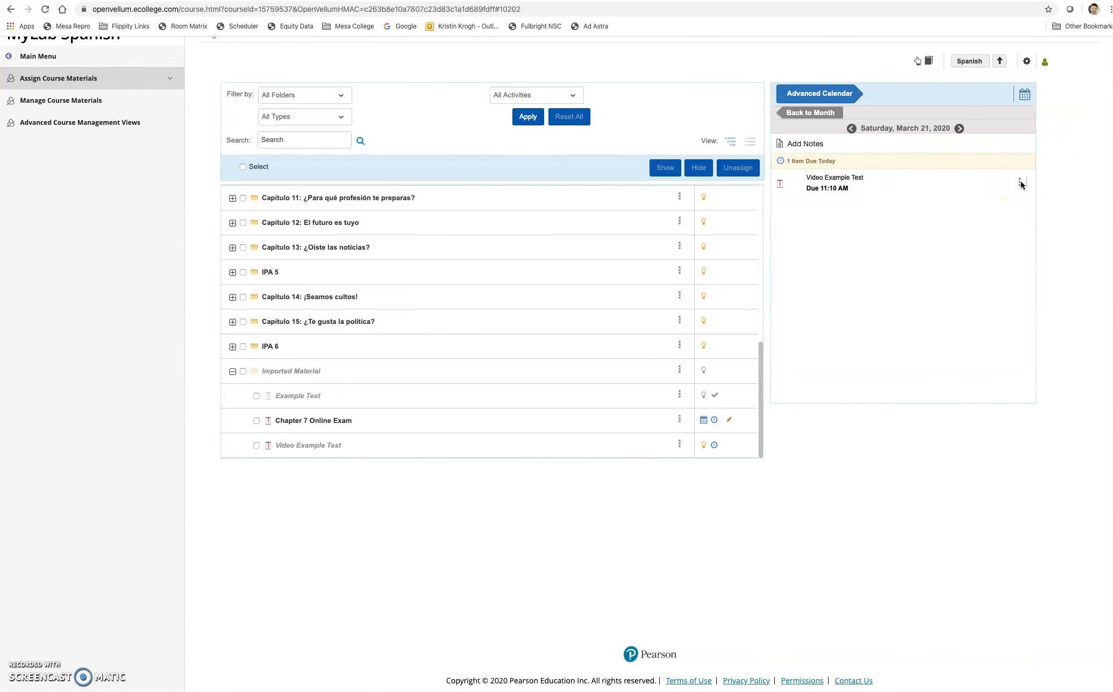
pyautogui.click(1020, 184)
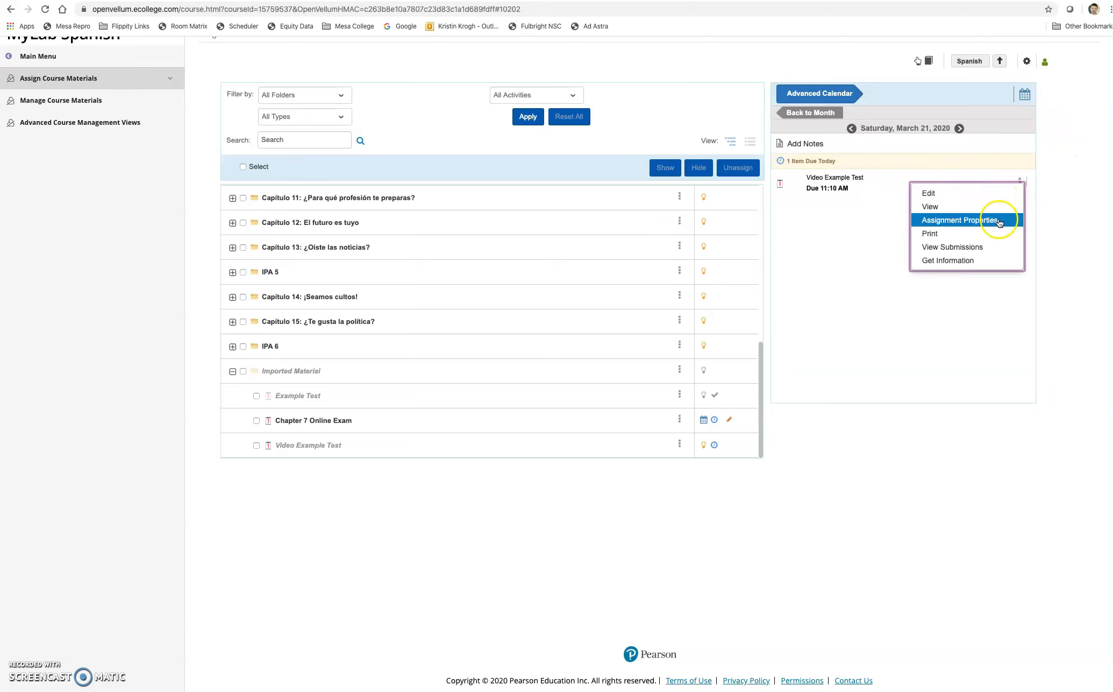
# Open Video Example Test's Assignment Properties and choose Set availability date range under Restrict Availability
pyautogui.click(999, 221)
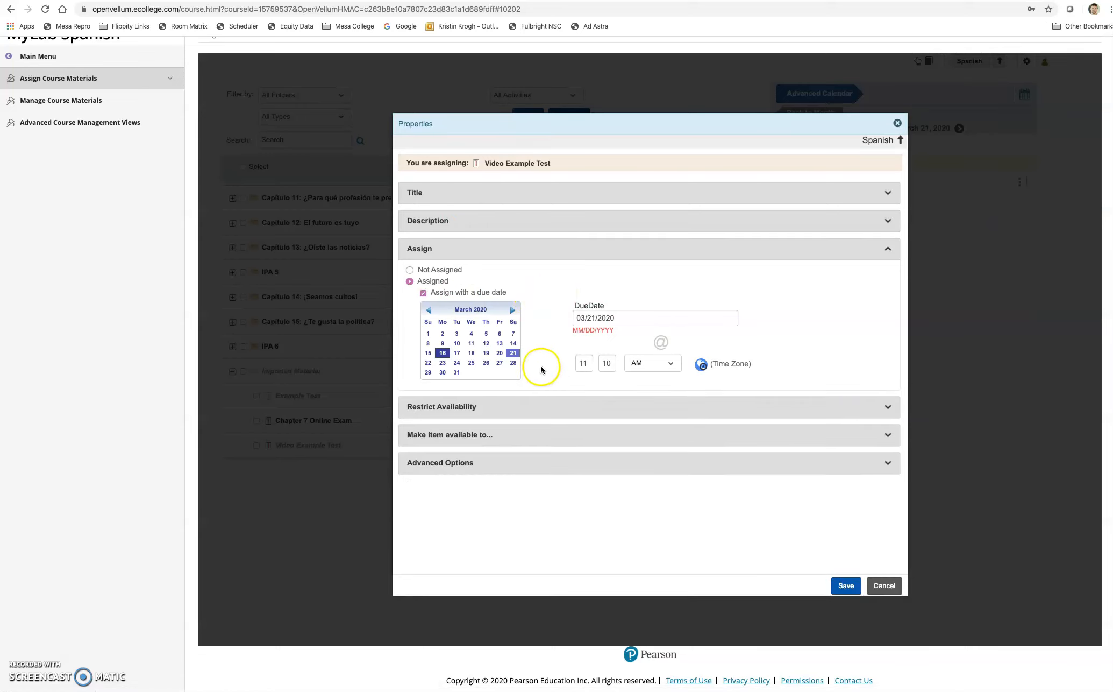
pyautogui.click(544, 415)
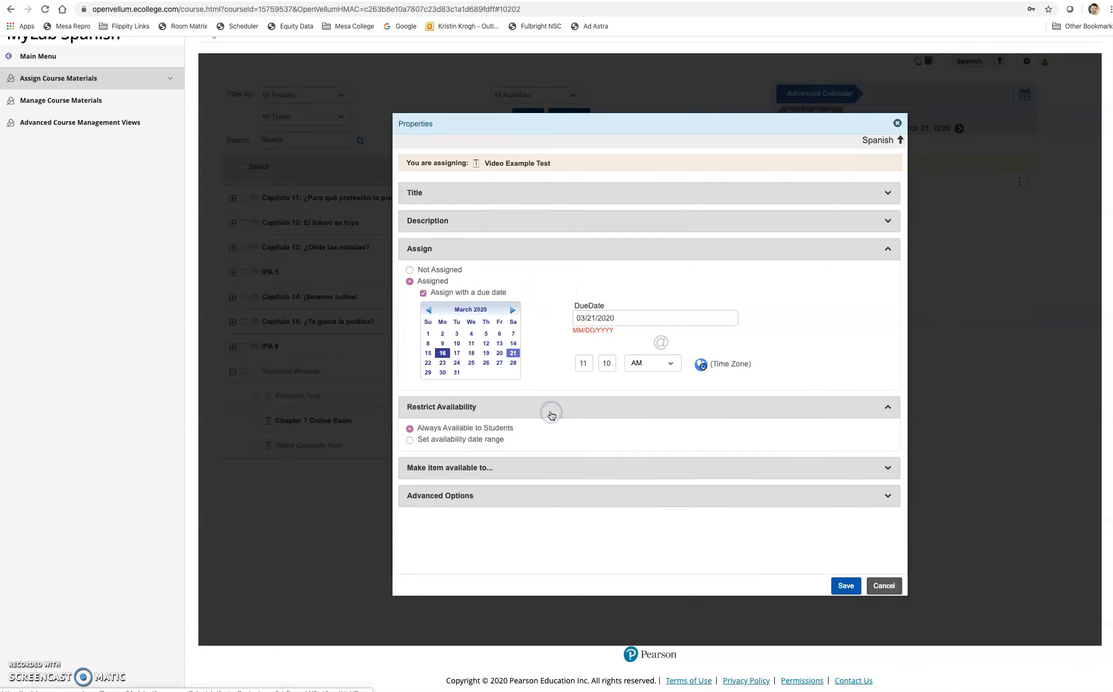
pyautogui.click(410, 440)
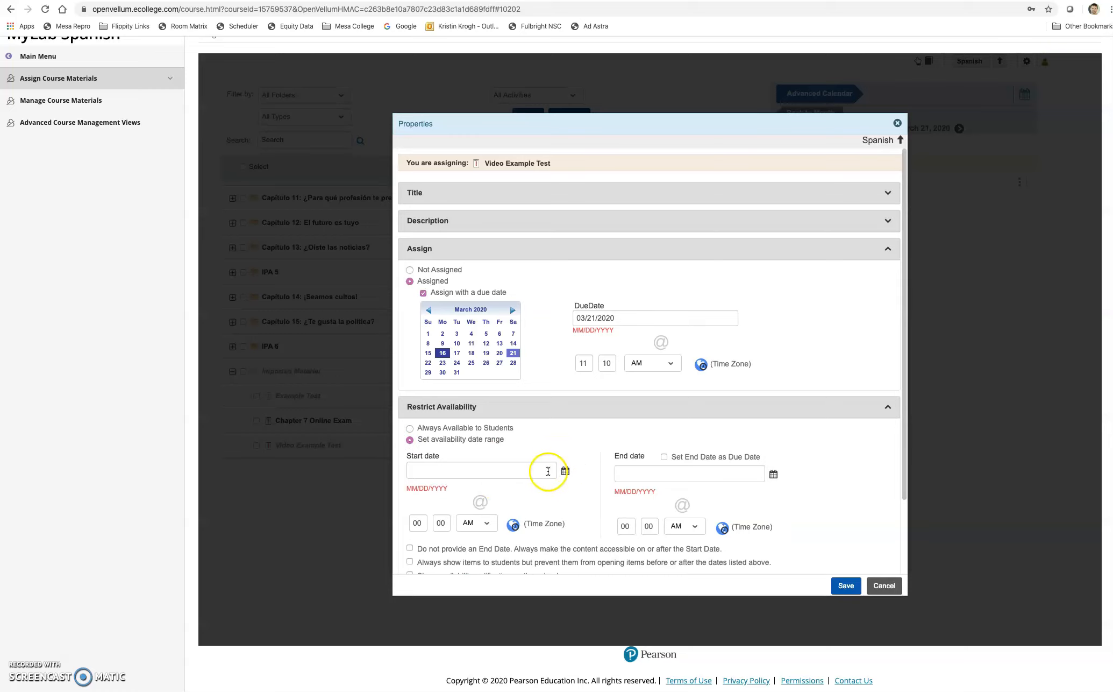
# Set the availability start to March 21, 2020 at 12:00 PM
pyautogui.click(565, 473)
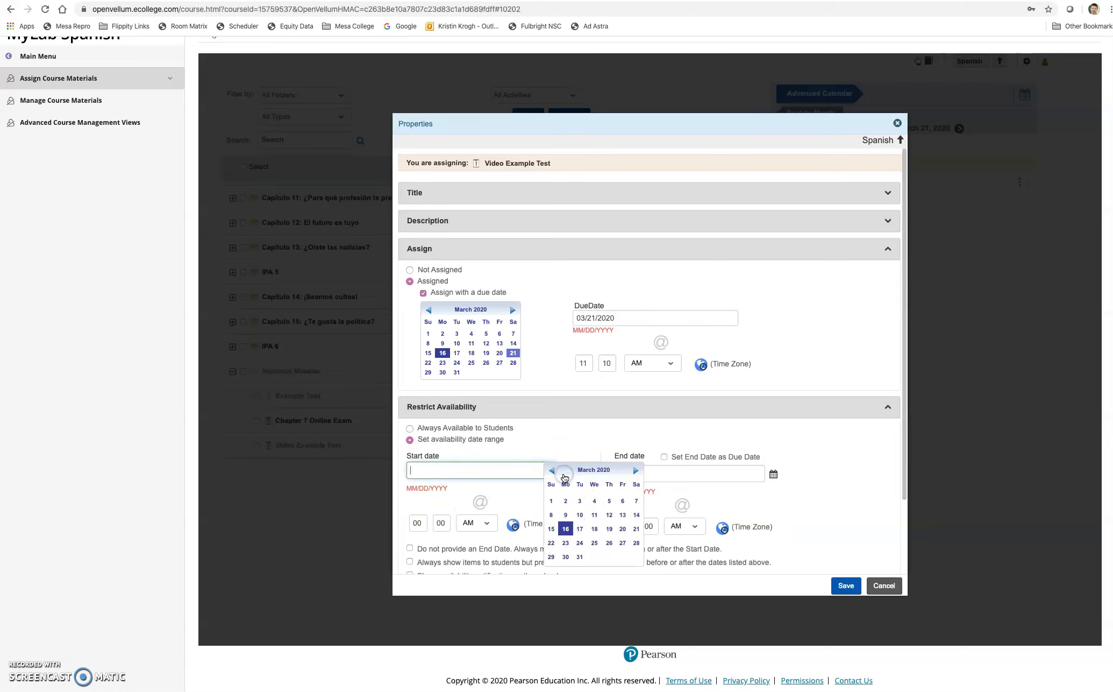
pyautogui.click(636, 529)
pyautogui.click(408, 520)
pyautogui.write('12')
pyautogui.click(484, 523)
pyautogui.click(486, 533)
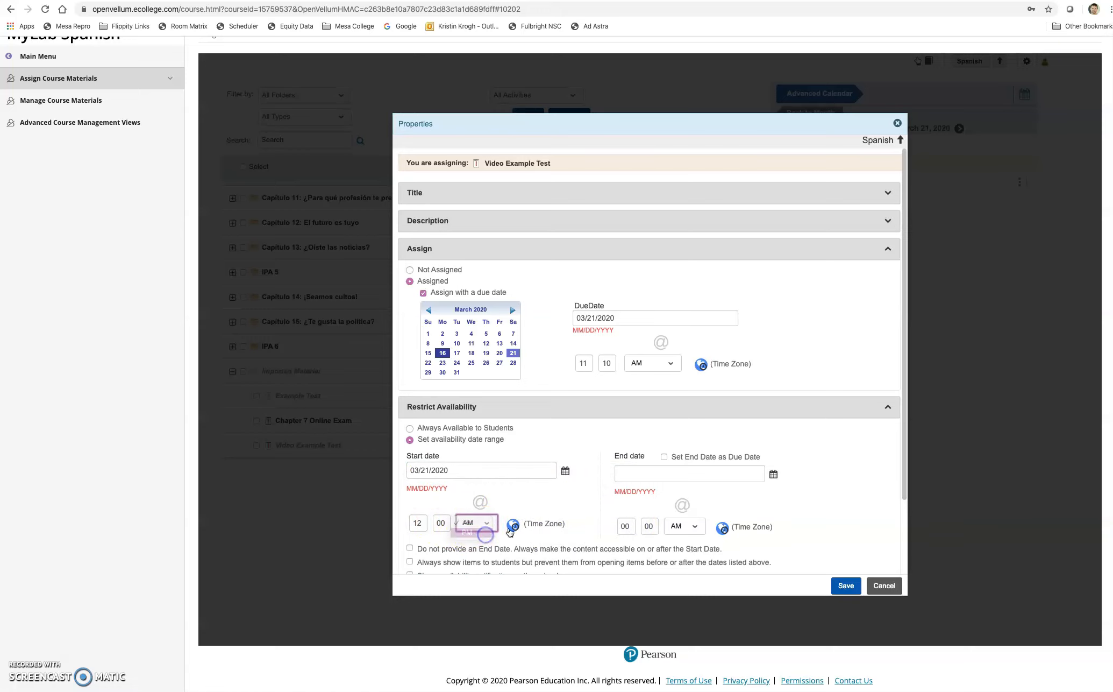
# End availability on the 21st at 11 PM, tied to the due date
pyautogui.click(616, 529)
pyautogui.write('11')
pyautogui.click(645, 524)
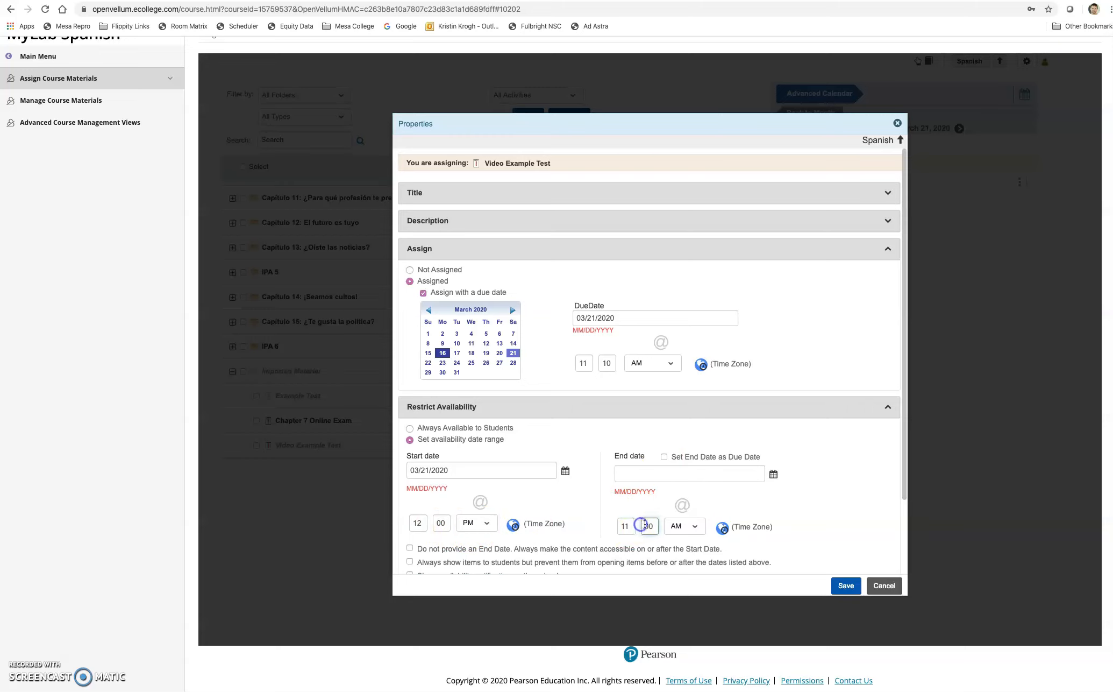
pyautogui.click(650, 525)
pyautogui.click(684, 525)
pyautogui.click(684, 538)
pyautogui.click(713, 465)
pyautogui.click(774, 474)
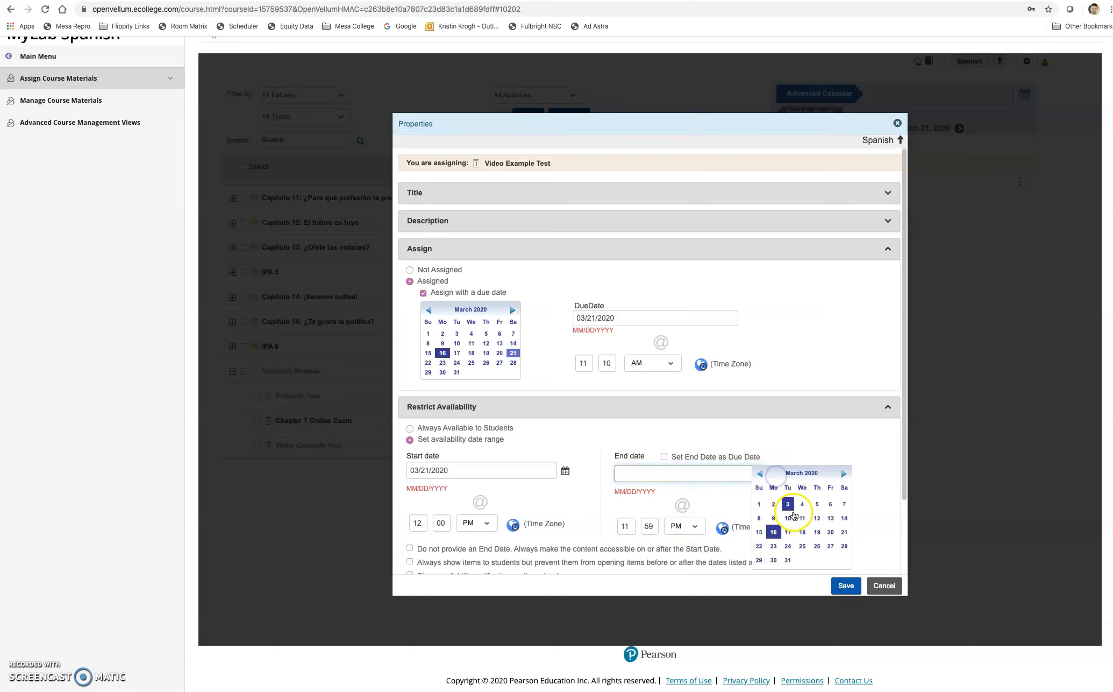
pyautogui.click(844, 533)
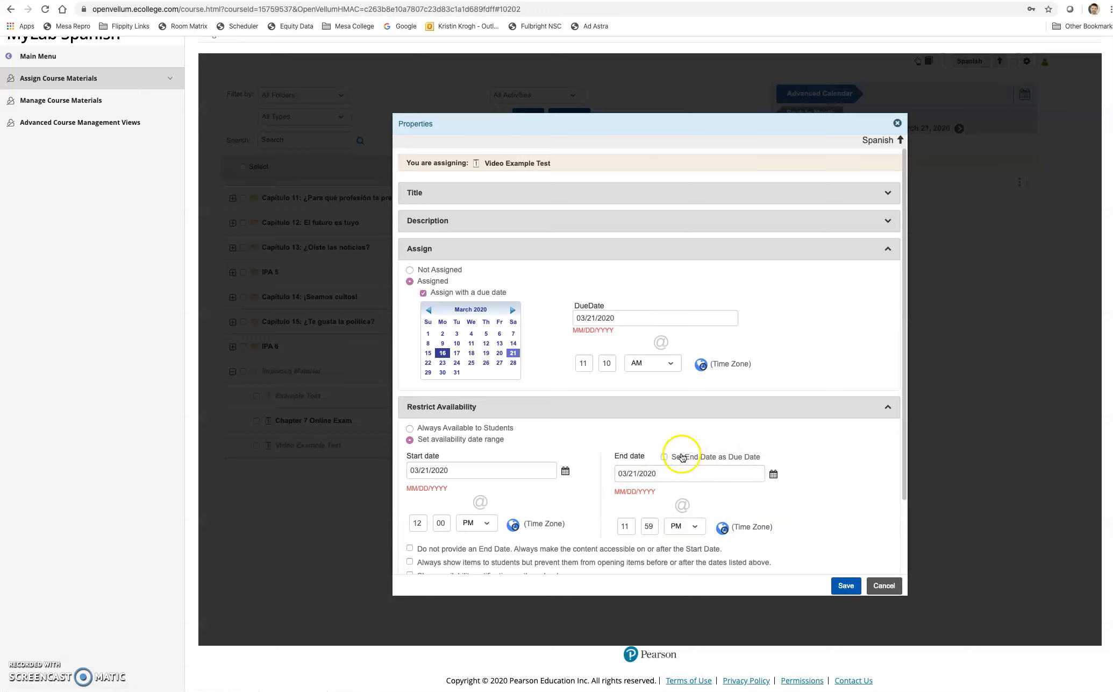
pyautogui.click(666, 458)
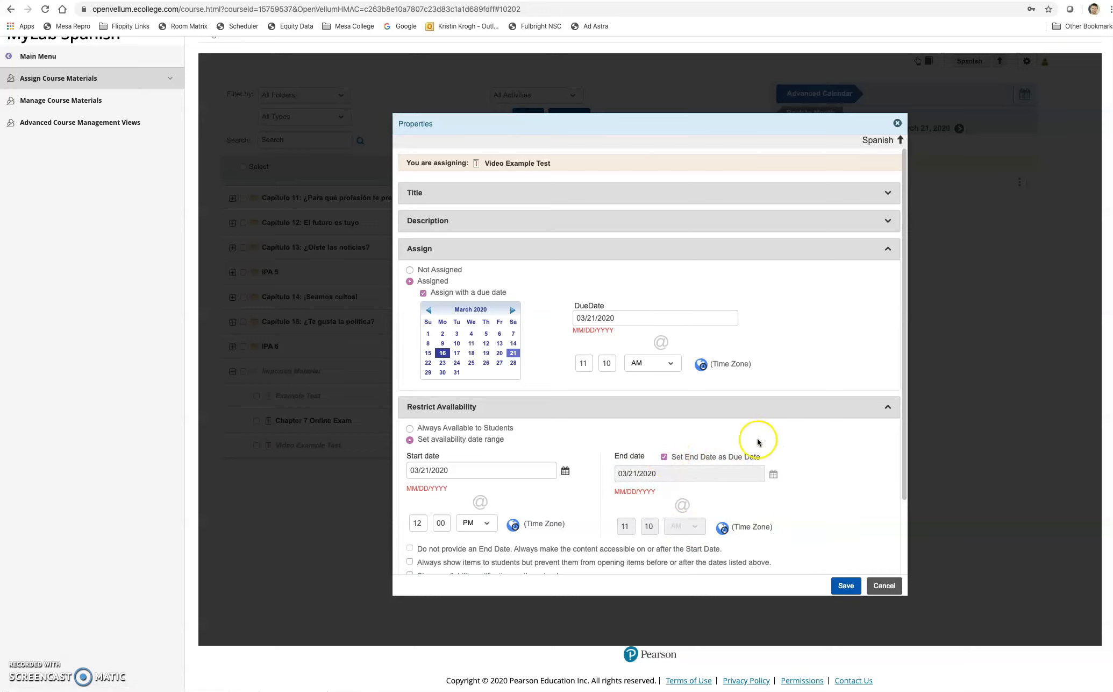
# Change the due time to 11:59 PM
pyautogui.click(590, 365)
pyautogui.click(608, 362)
pyautogui.write('59')
pyautogui.click(637, 365)
pyautogui.click(643, 373)
pyautogui.click(821, 368)
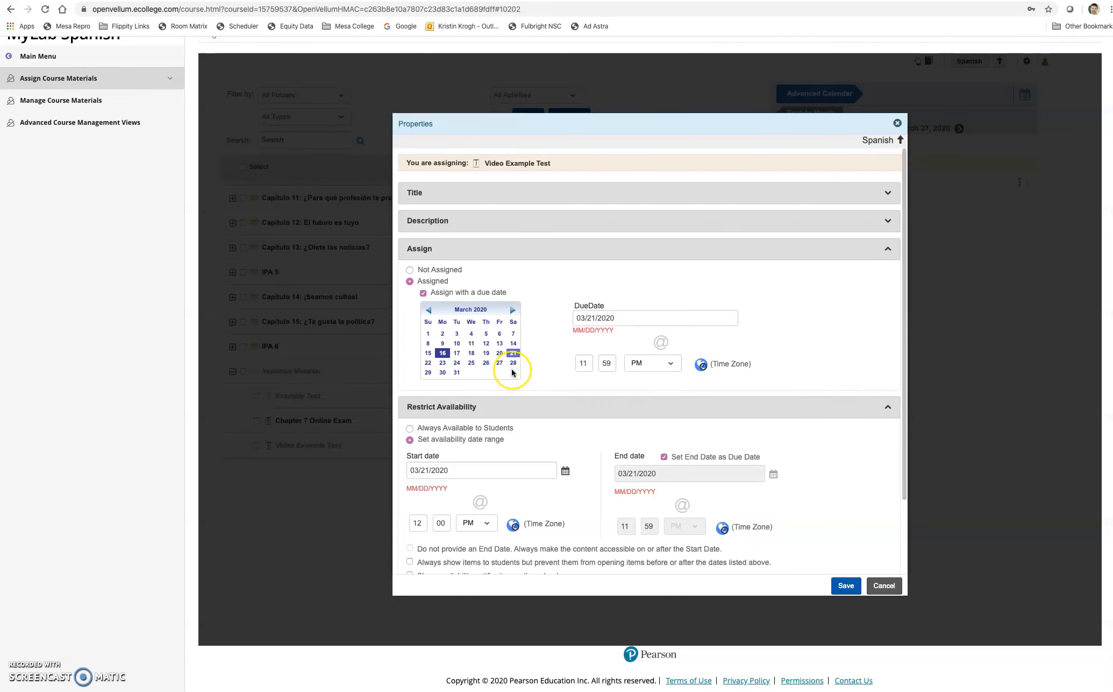
# Expand Make item available to and turn on the calendar availability notification
pyautogui.scroll(-3, 512, 369)
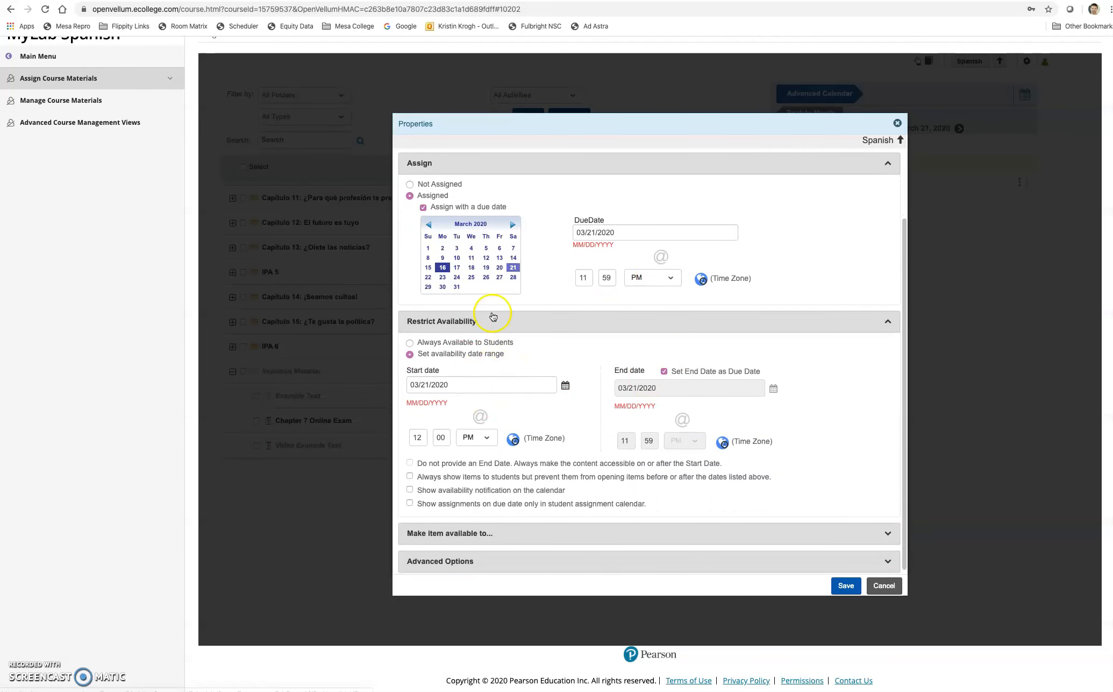
pyautogui.scroll(-1, 484, 348)
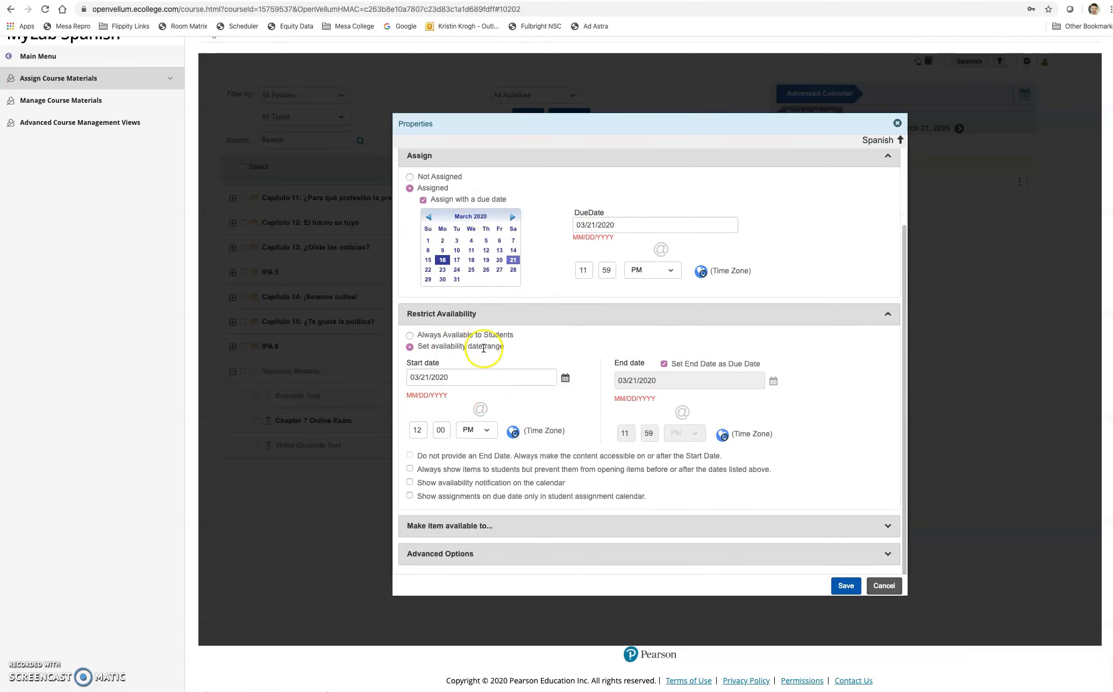
pyautogui.click(676, 528)
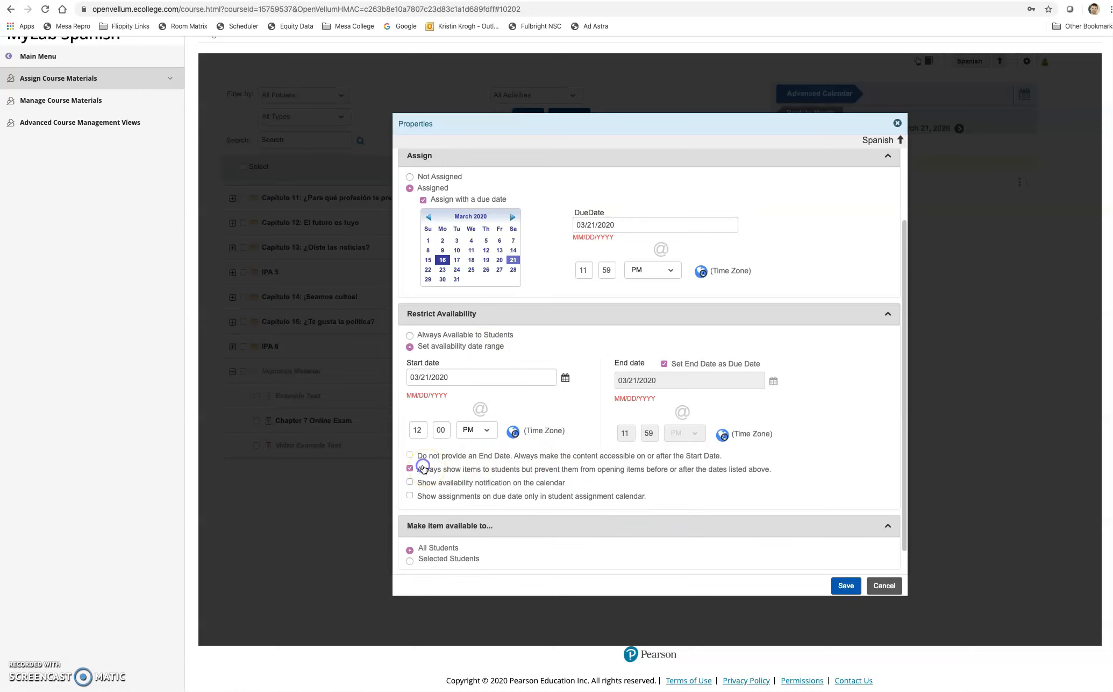
pyautogui.click(435, 483)
# Expand Advanced Options and keep the test accessible from any computer
pyautogui.scroll(-2, 474, 476)
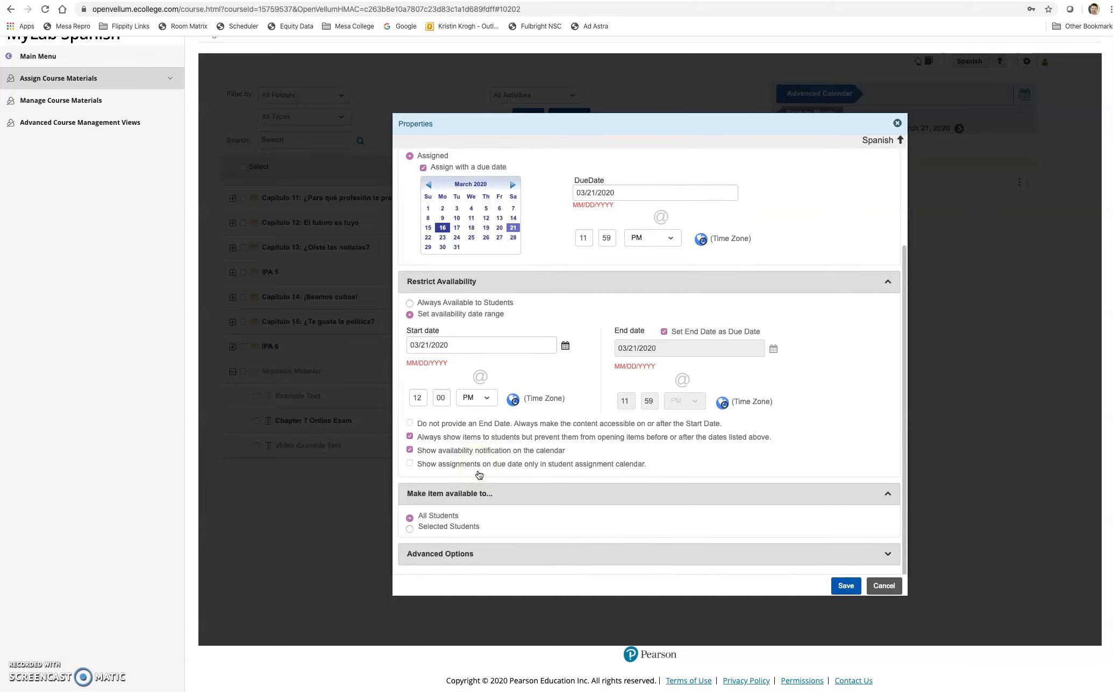
pyautogui.click(457, 555)
pyautogui.scroll(-3, 490, 492)
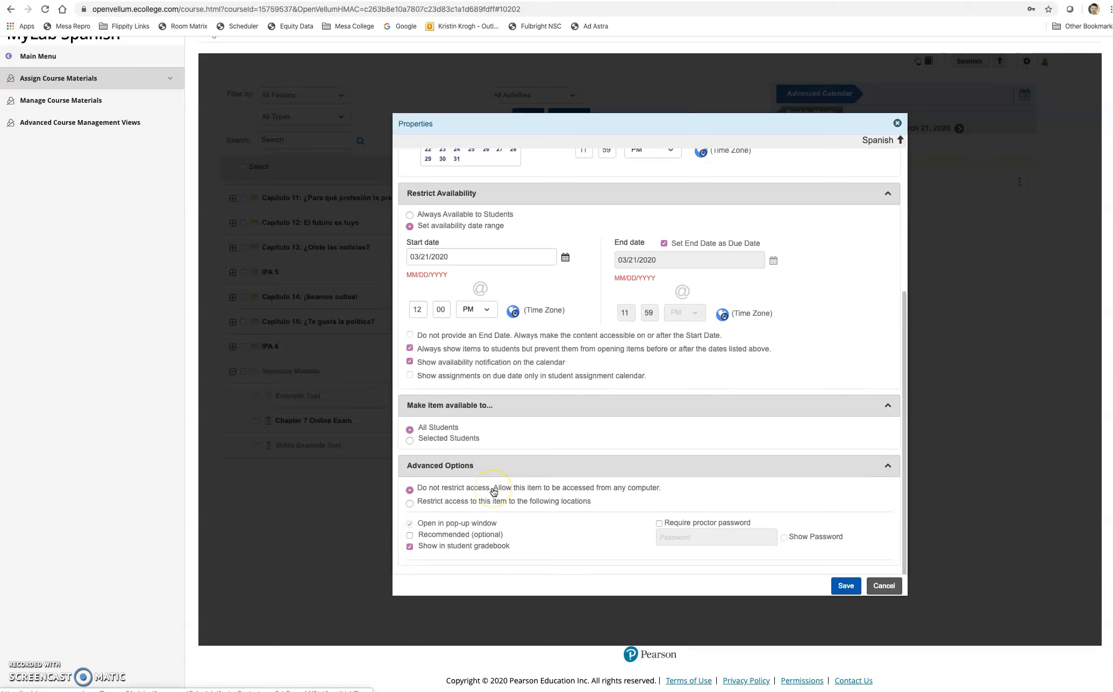
pyautogui.click(483, 493)
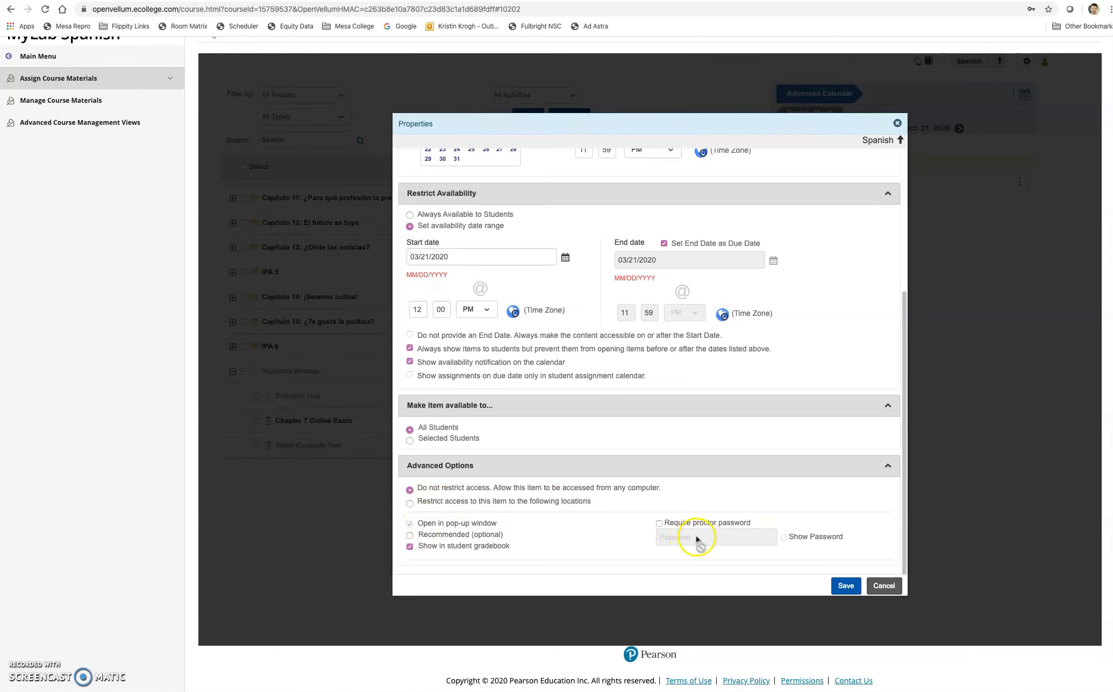
pyautogui.scroll(1, 667, 521)
pyautogui.scroll(1, 666, 521)
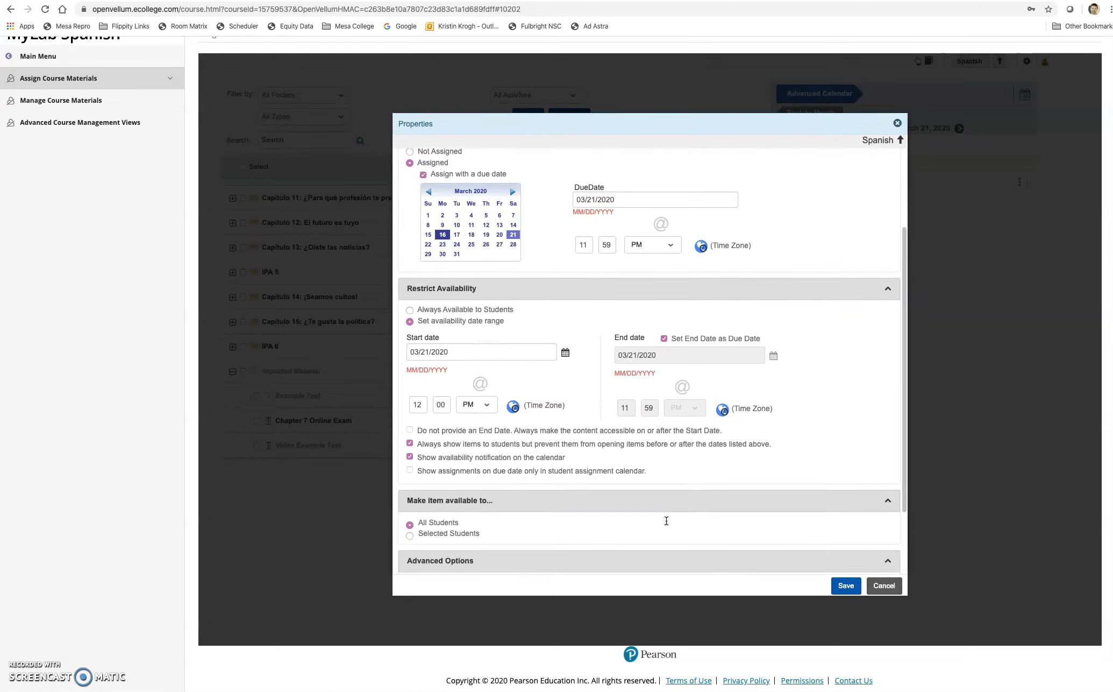
pyautogui.scroll(-2, 666, 520)
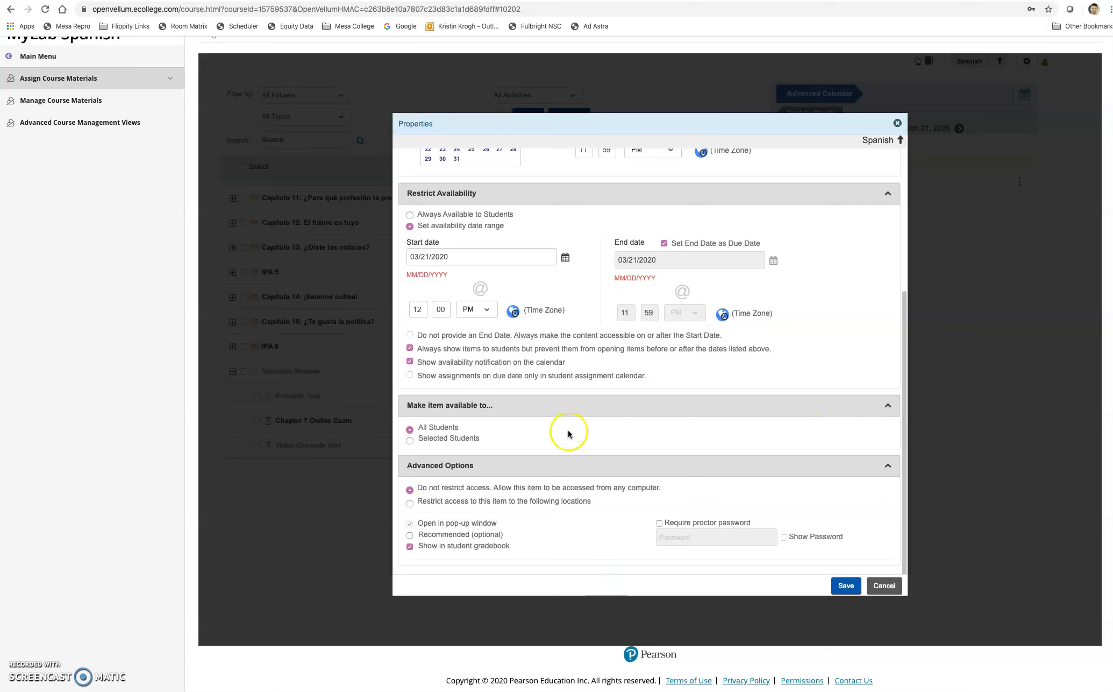
# Choose Selected Students and review the class list, where every student's availability is off
pyautogui.click(412, 441)
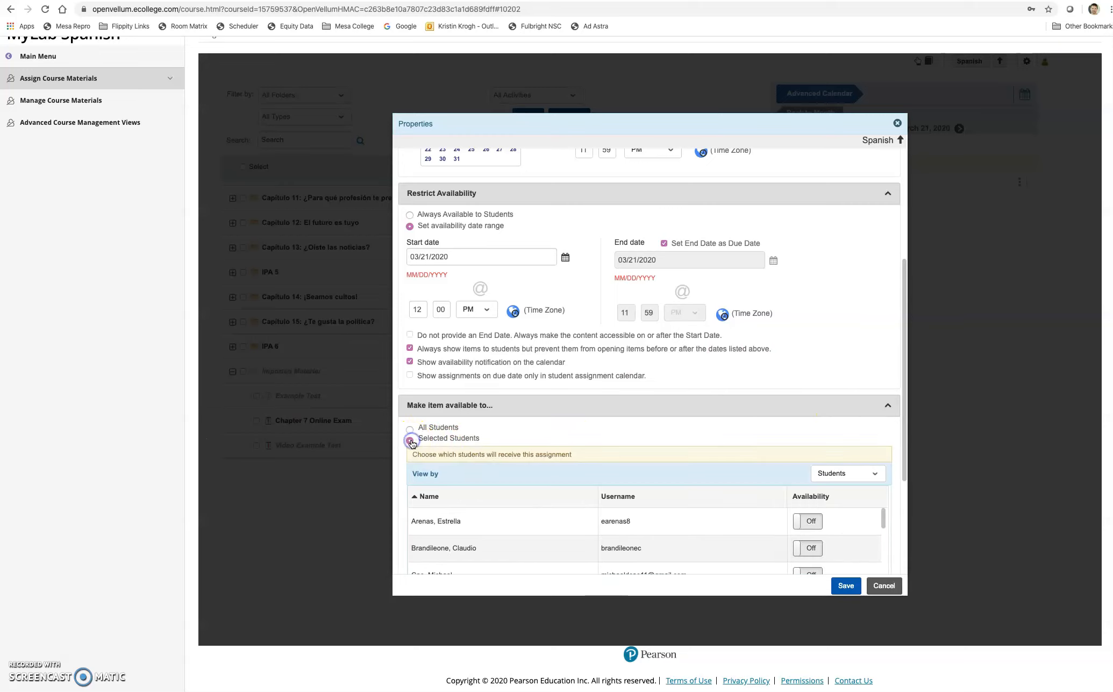
pyautogui.scroll(-1, 478, 473)
pyautogui.scroll(-2, 619, 495)
pyautogui.scroll(2, 608, 489)
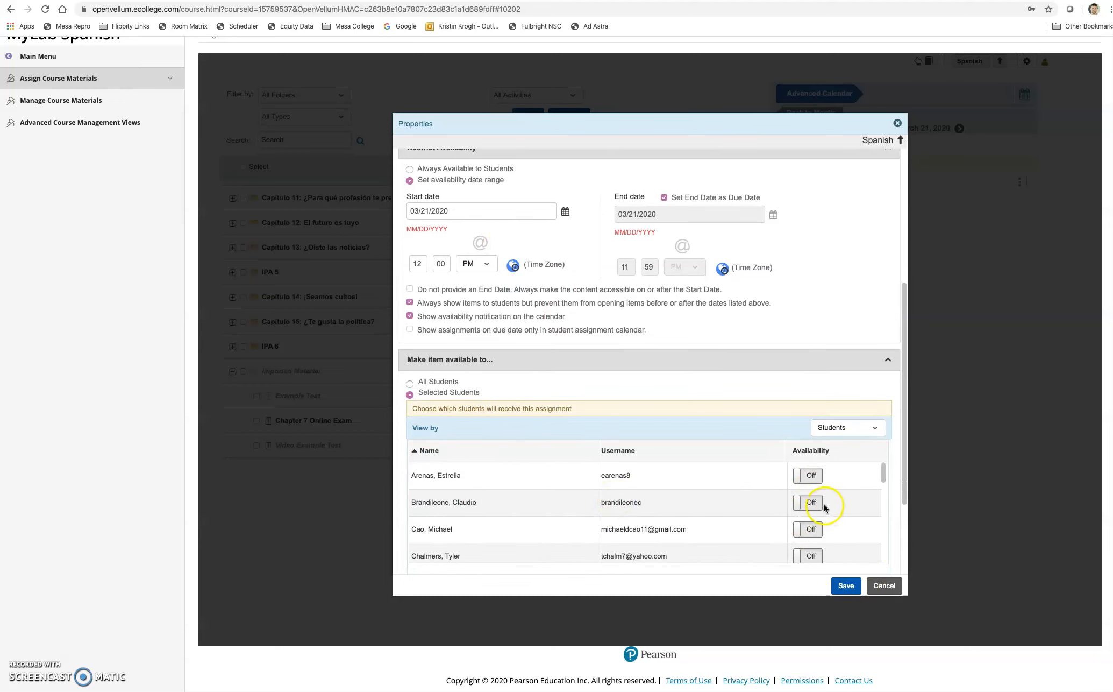
pyautogui.scroll(1, 464, 370)
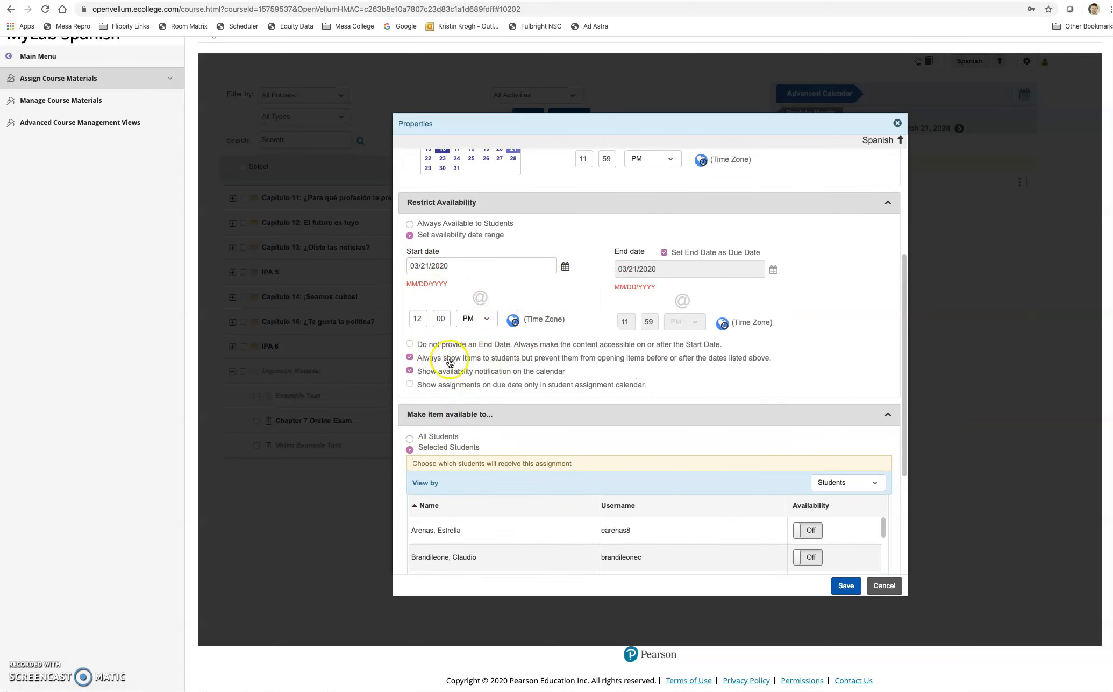
pyautogui.scroll(2, 508, 301)
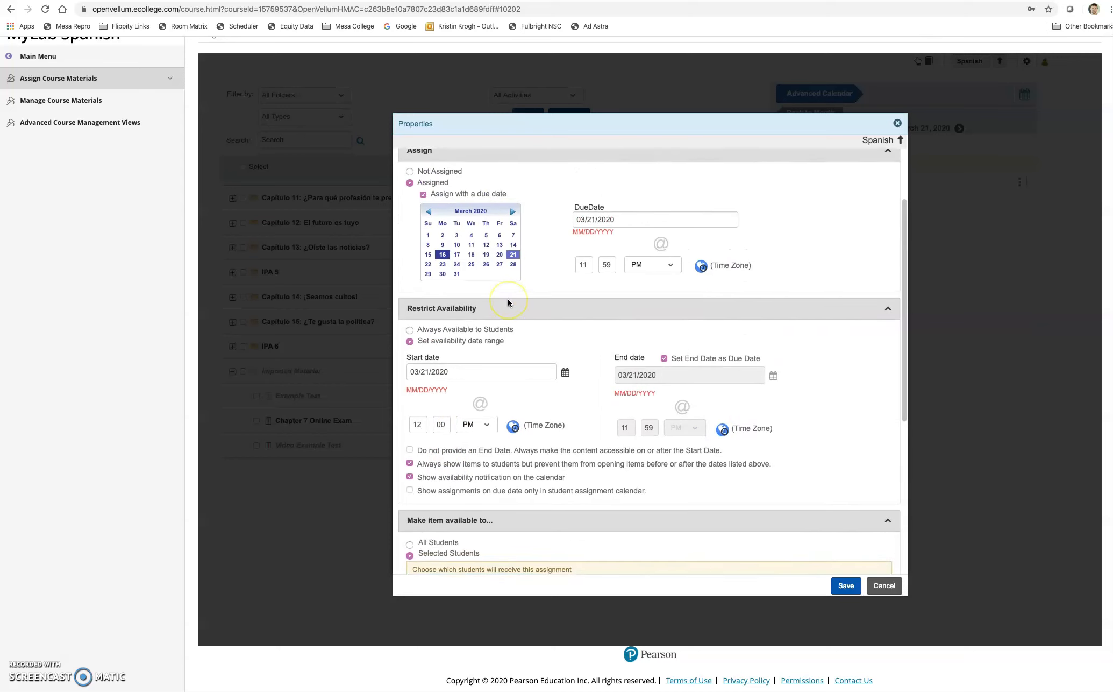
pyautogui.scroll(-3, 508, 301)
pyautogui.scroll(-1, 508, 302)
pyautogui.scroll(1, 508, 301)
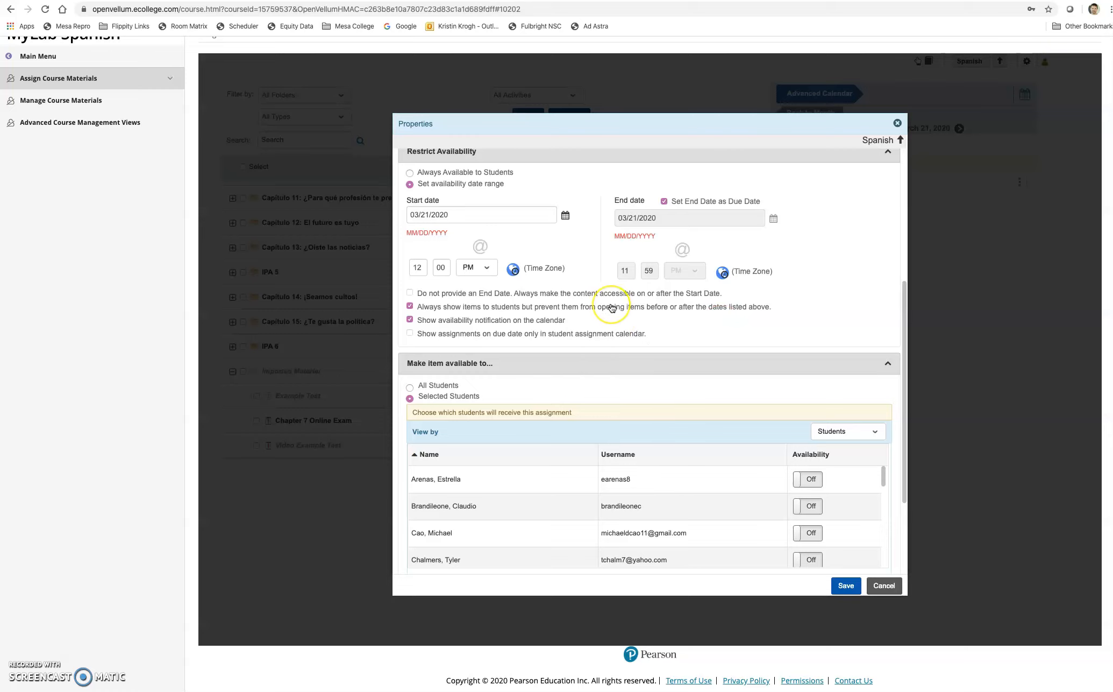
pyautogui.scroll(-2, 596, 347)
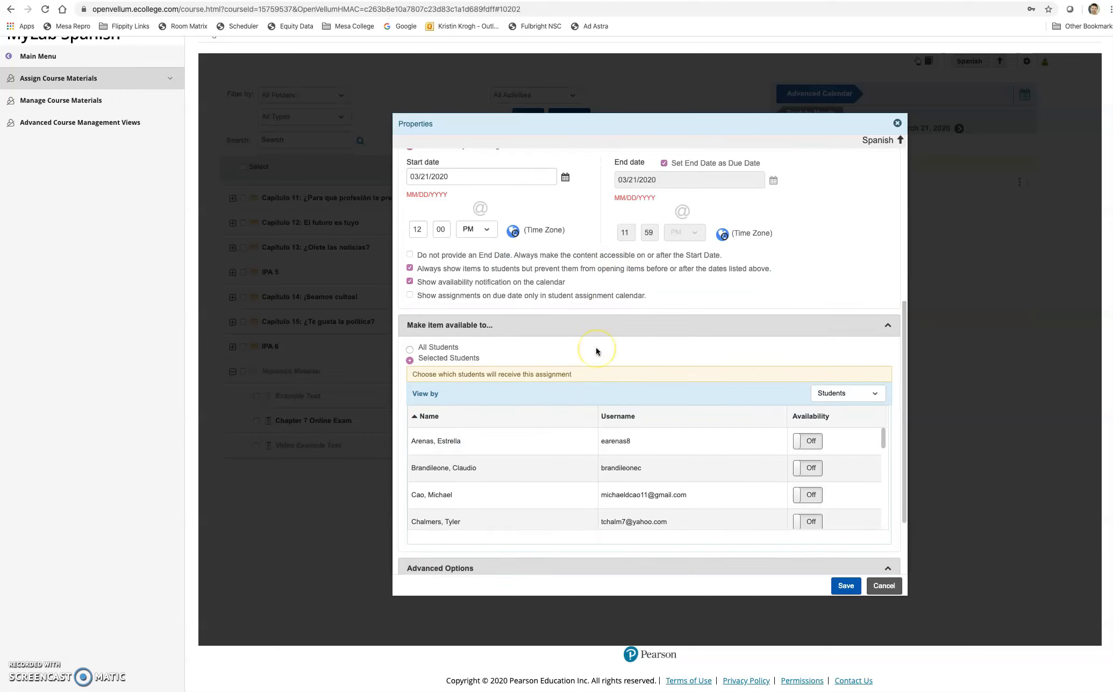
pyautogui.click(670, 382)
pyautogui.scroll(-1, 738, 374)
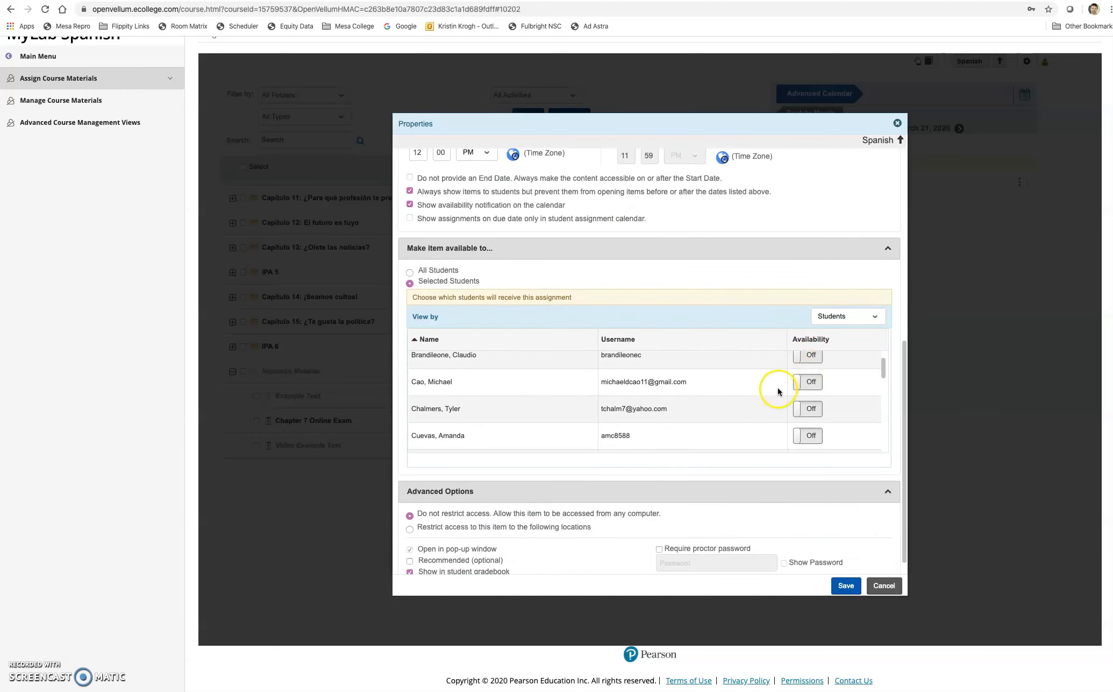
pyautogui.scroll(-3, 791, 395)
pyautogui.scroll(5, 791, 395)
pyautogui.scroll(2, 706, 291)
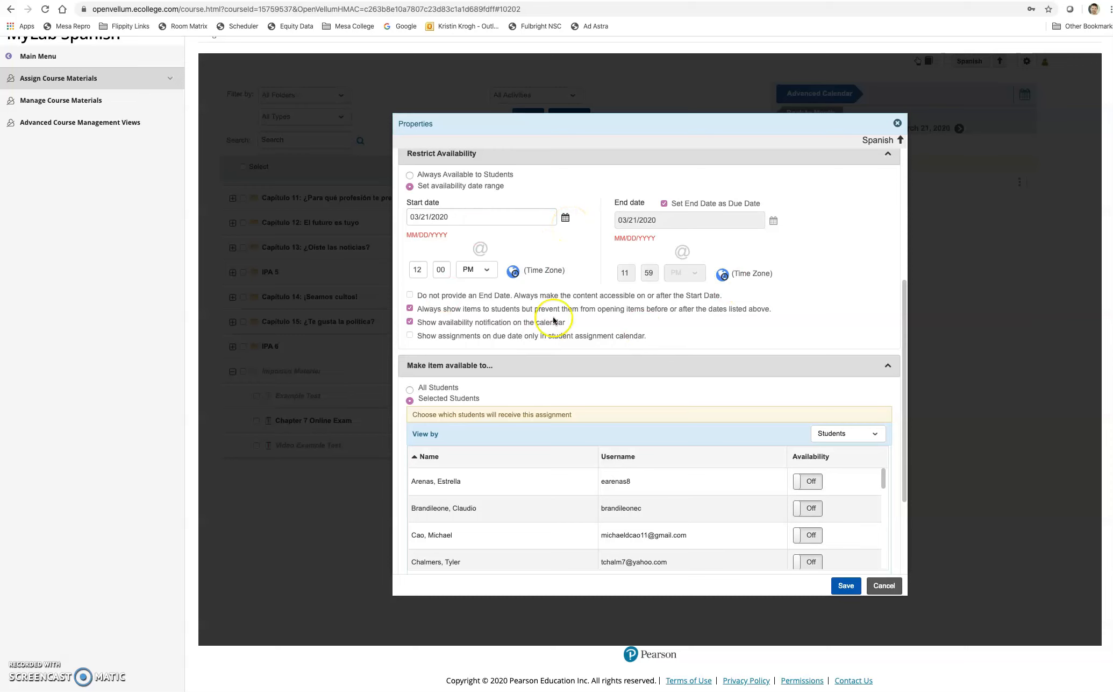
pyautogui.scroll(-3, 554, 321)
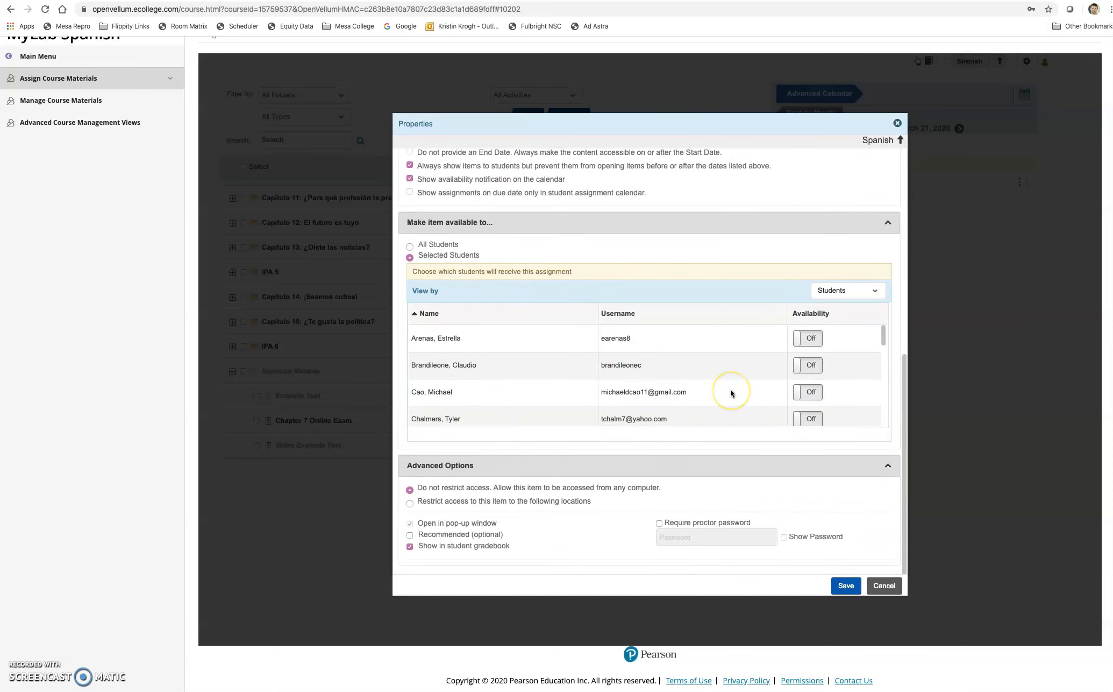
pyautogui.click(573, 508)
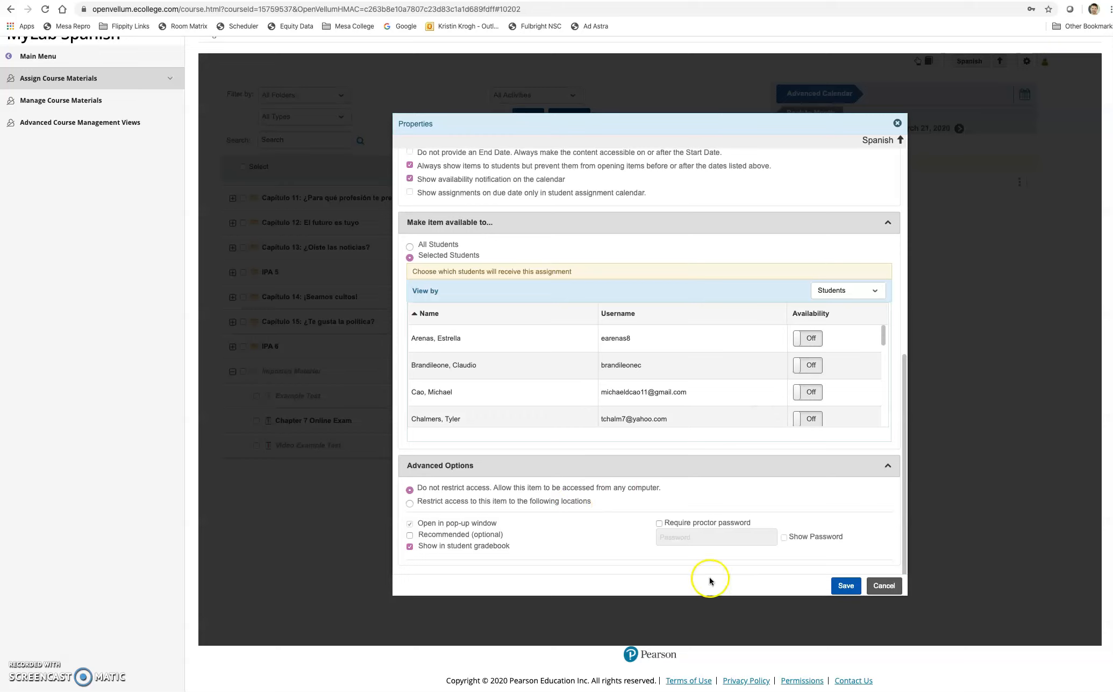
# After the at-least-one-student warning, switch to All Students and save the properties
pyautogui.click(842, 586)
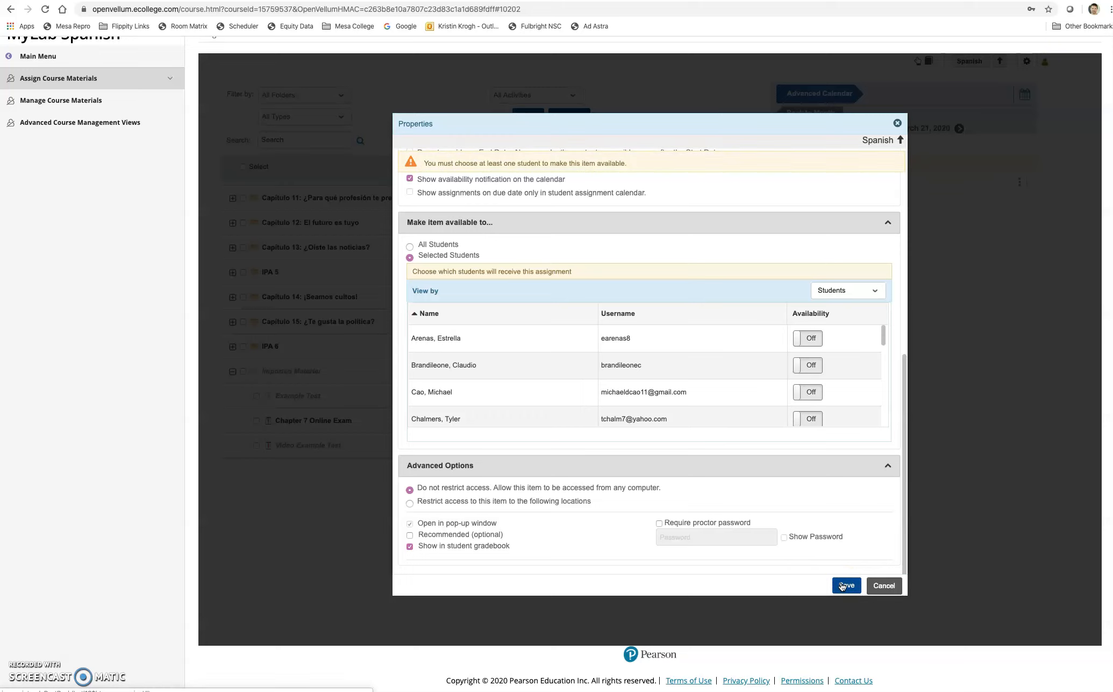
pyautogui.scroll(6, 683, 391)
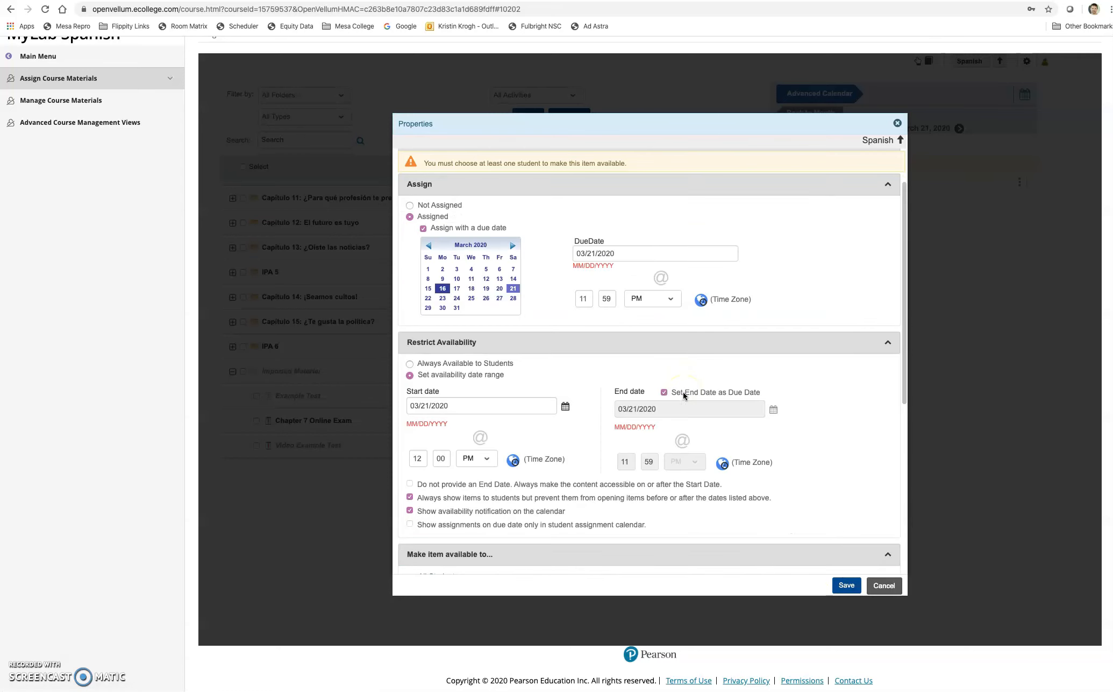
pyautogui.scroll(-4, 682, 392)
pyautogui.click(410, 336)
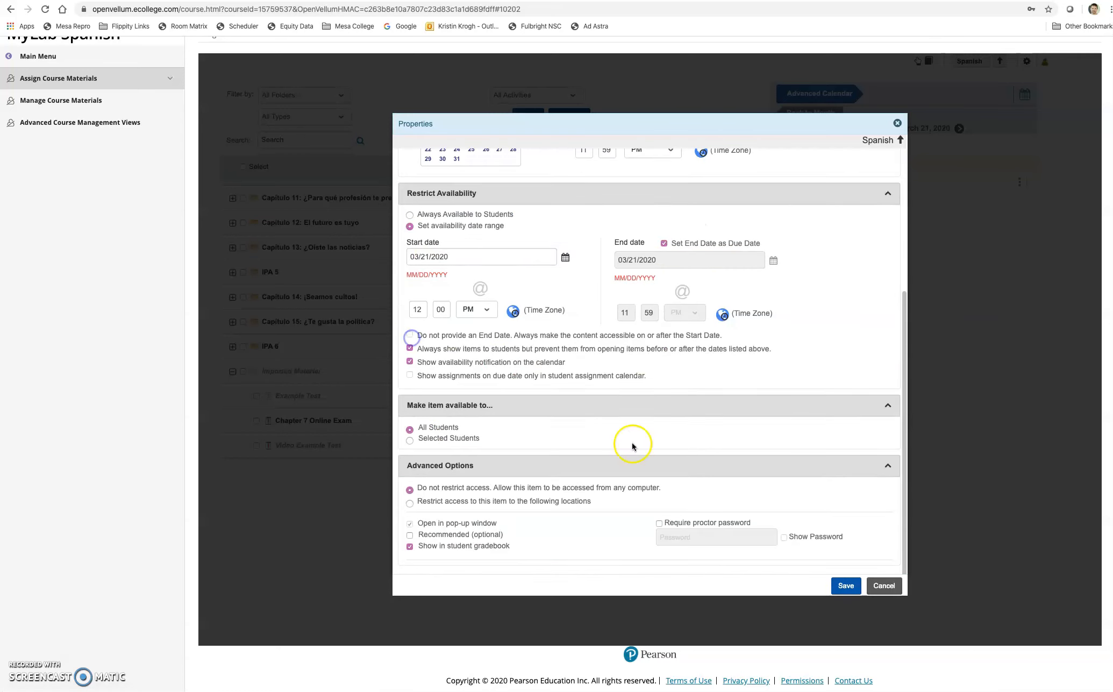
pyautogui.click(848, 591)
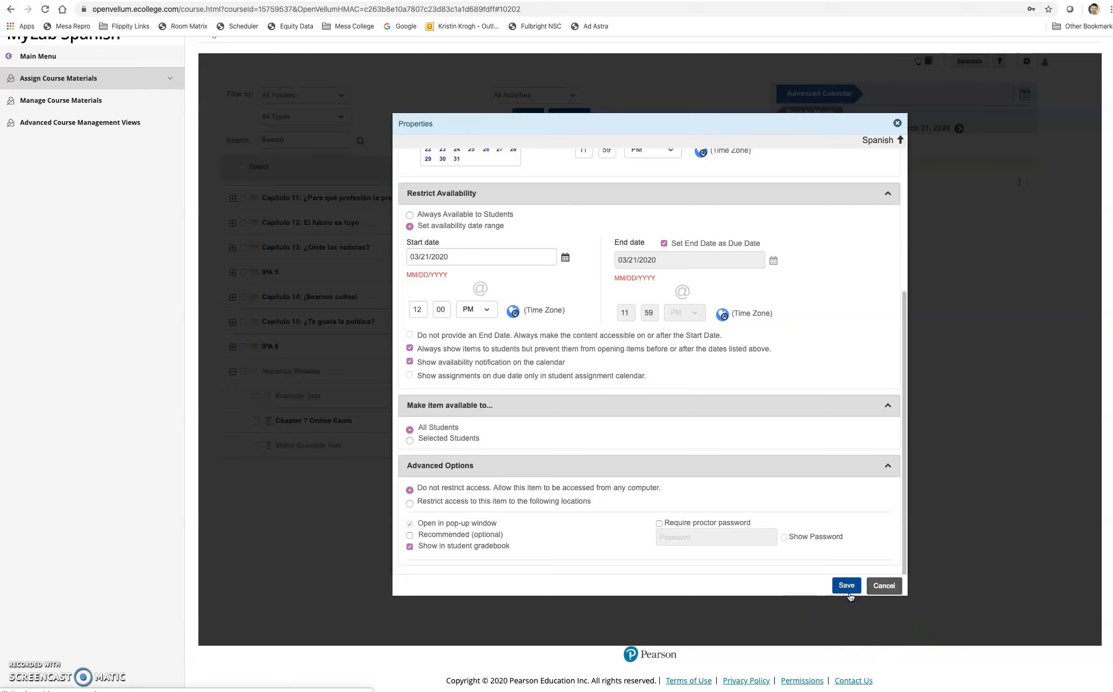